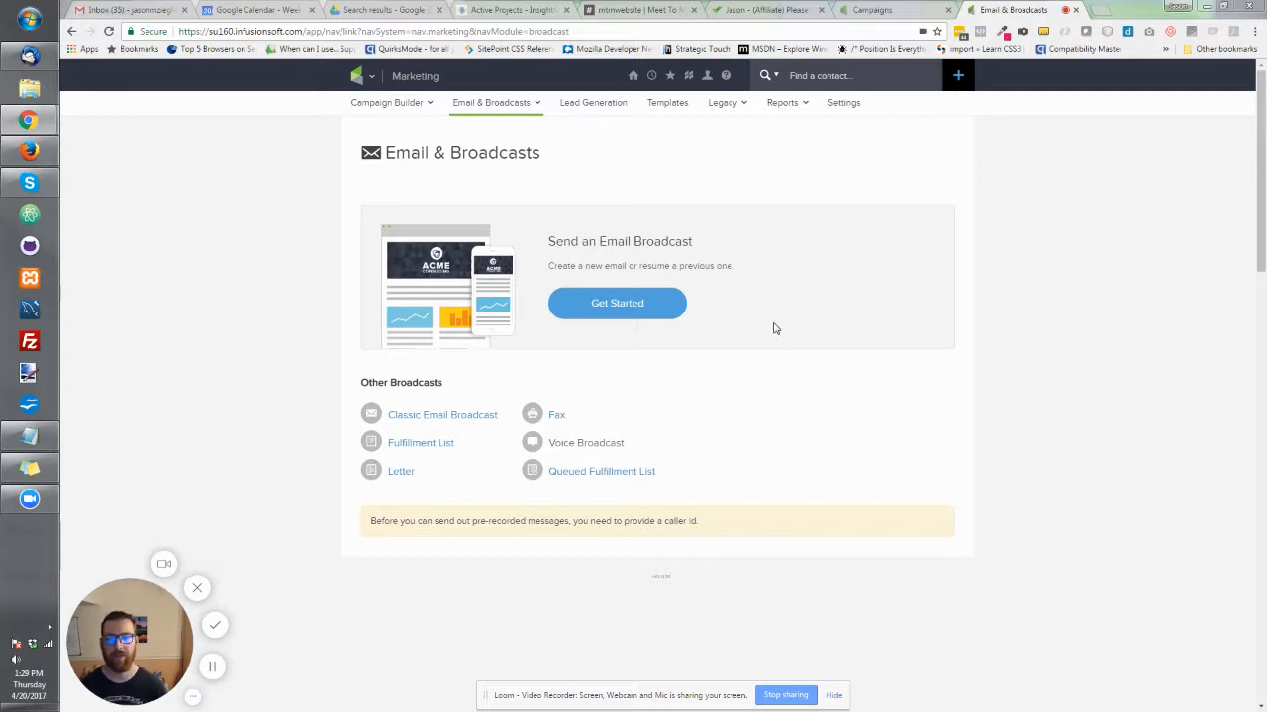
Start a new email broadcast from the gallery's plain-text letter template with the contact first-name greeting.
mouse_move(815, 112)
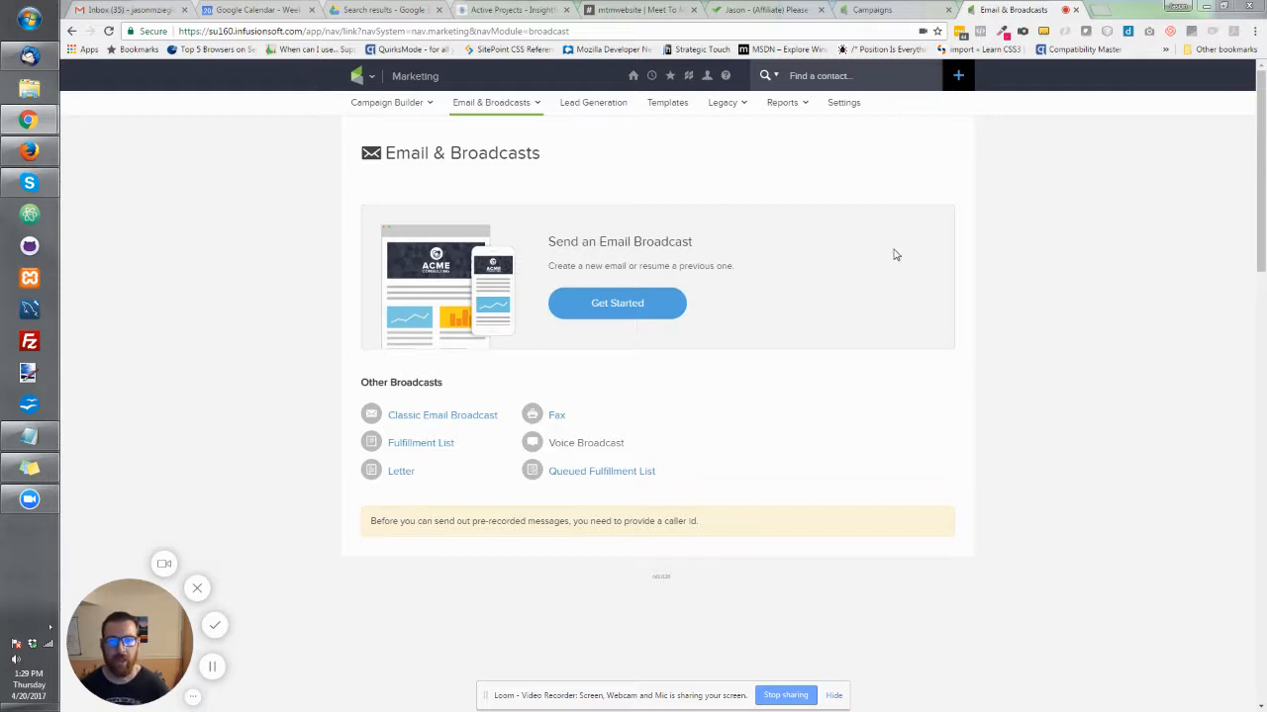
click(623, 305)
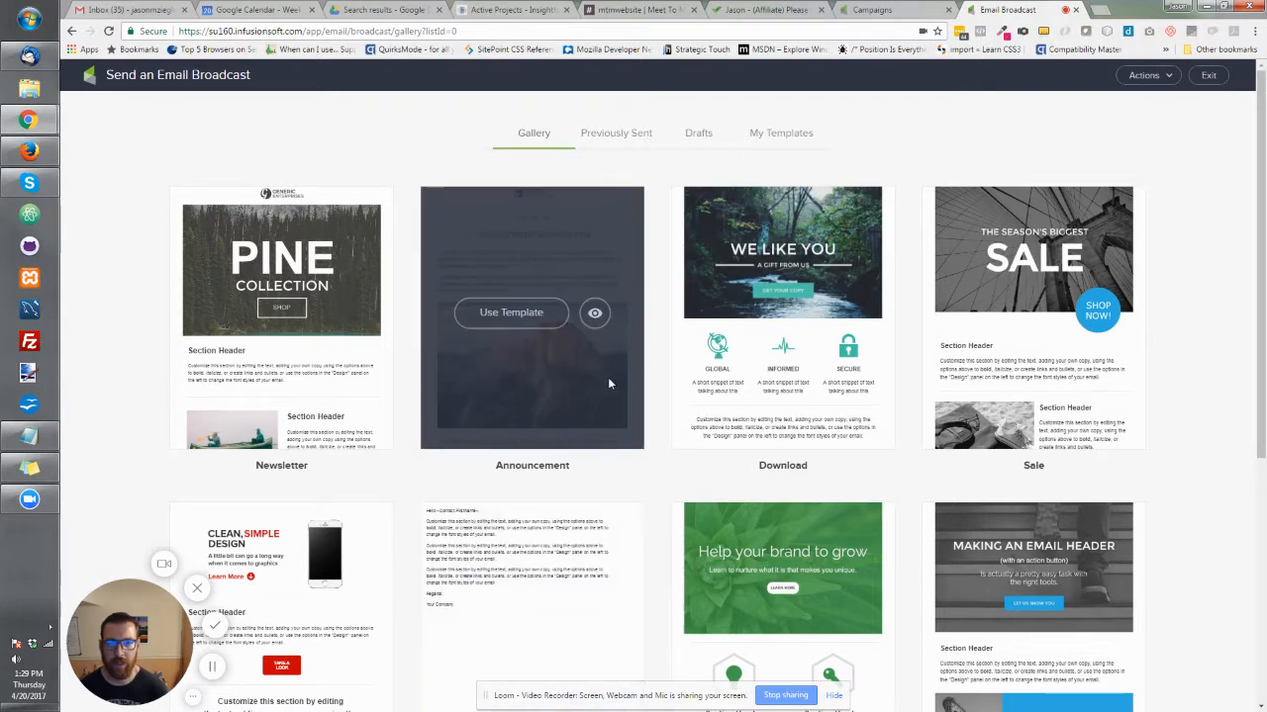
click(513, 632)
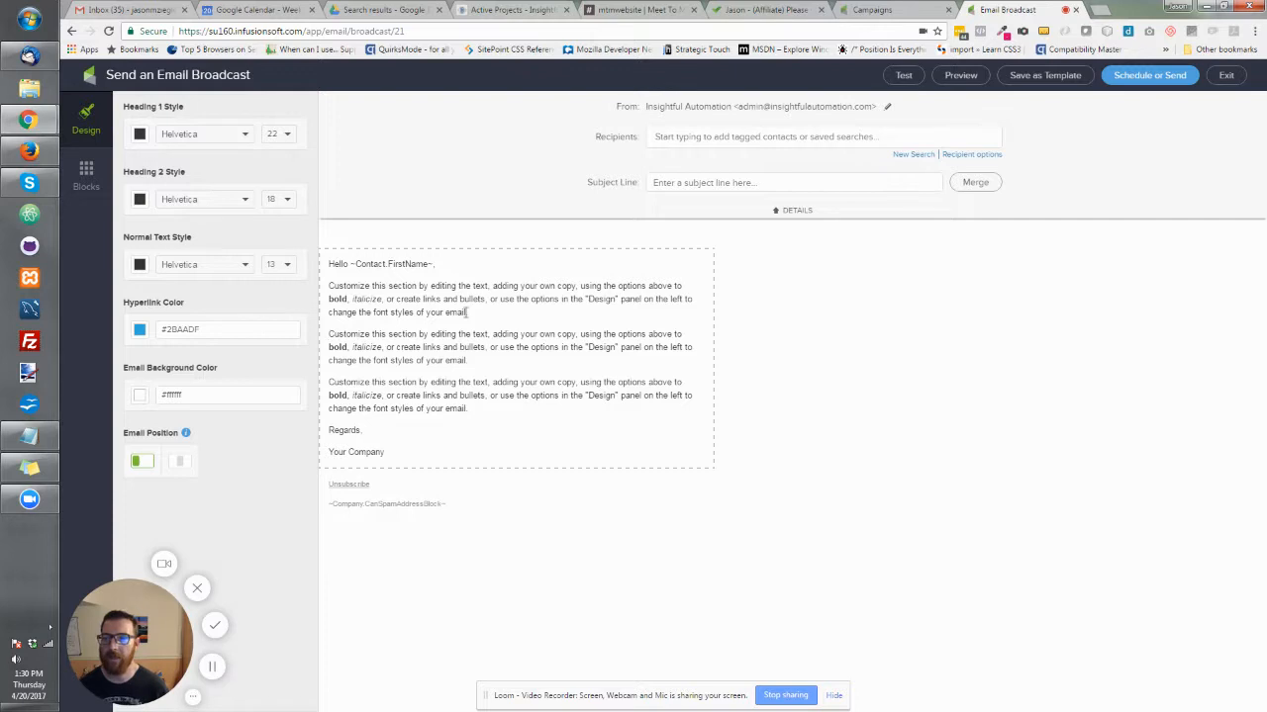
drag(484, 287, 485, 321)
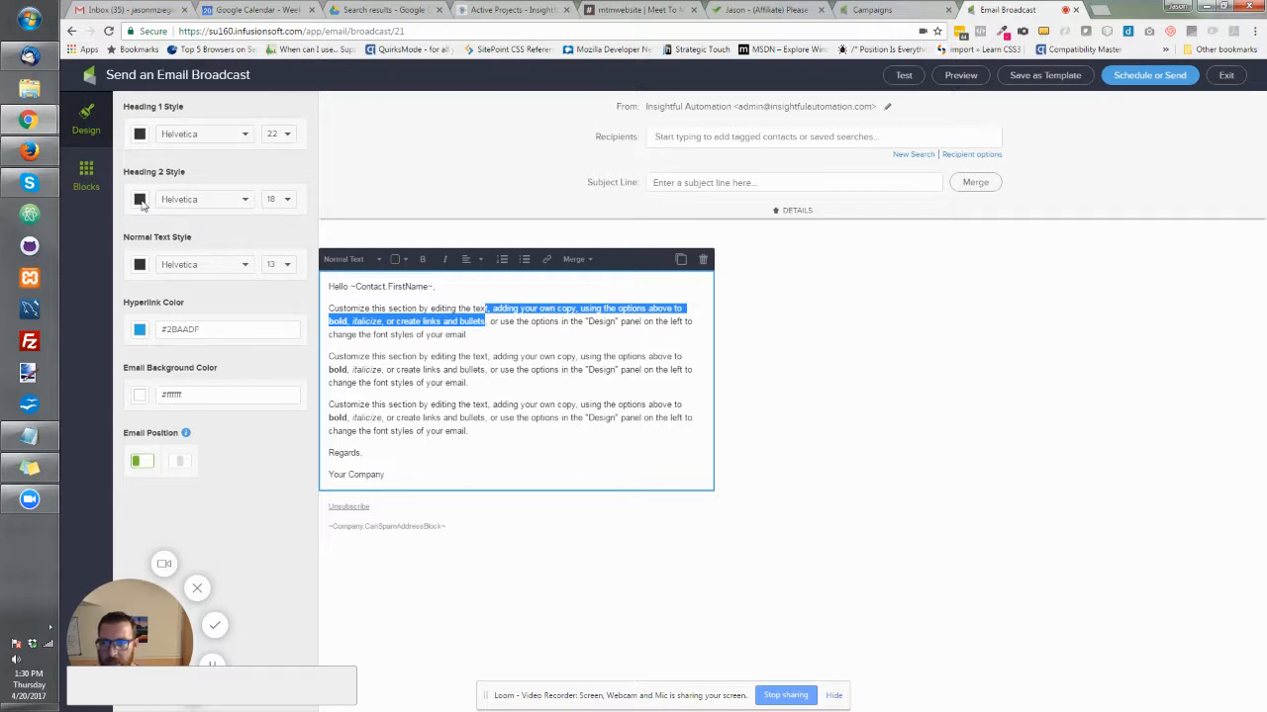
click(744, 183)
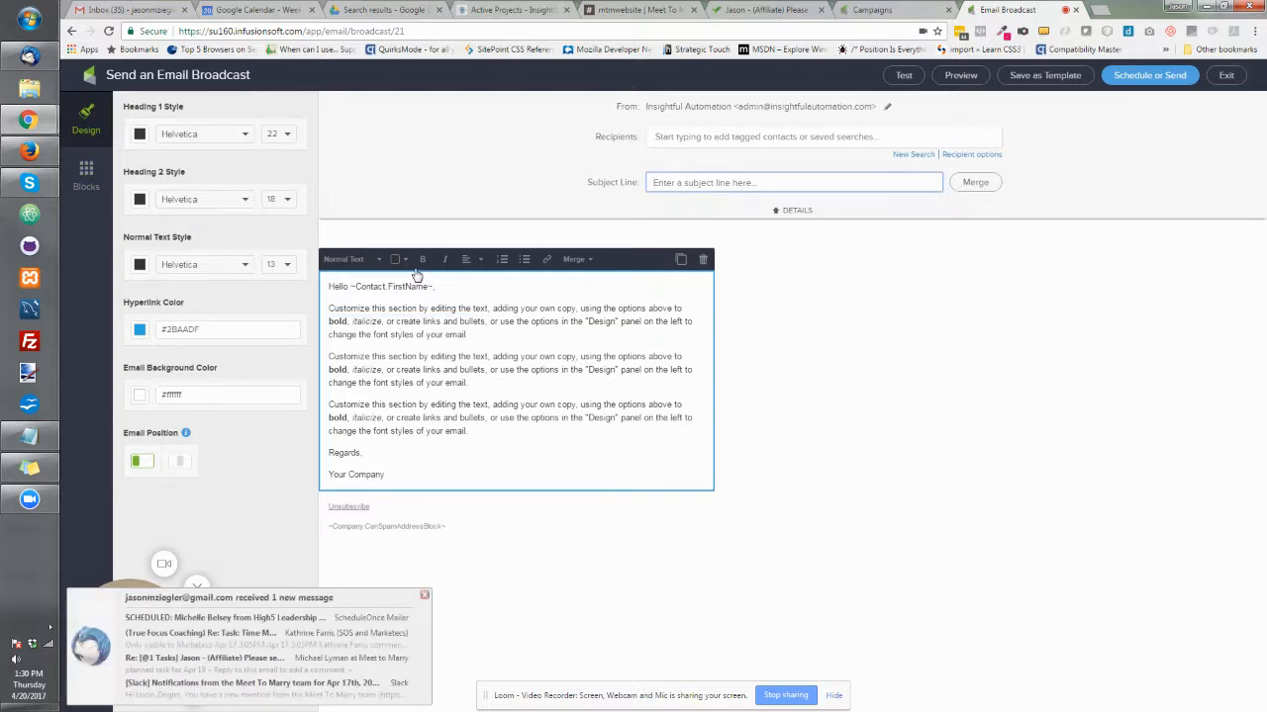
Insert an image block above the greeting and fill it with the Insightful Automation header logo from the image library.
click(83, 181)
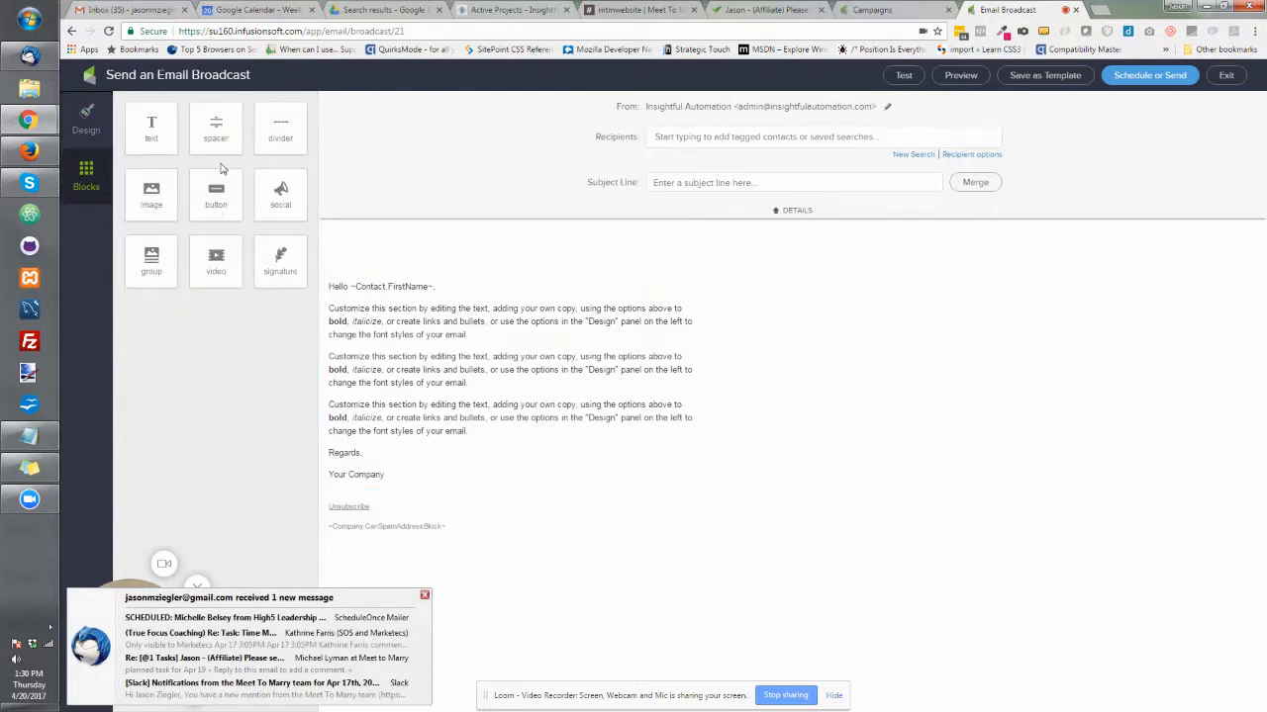
click(425, 595)
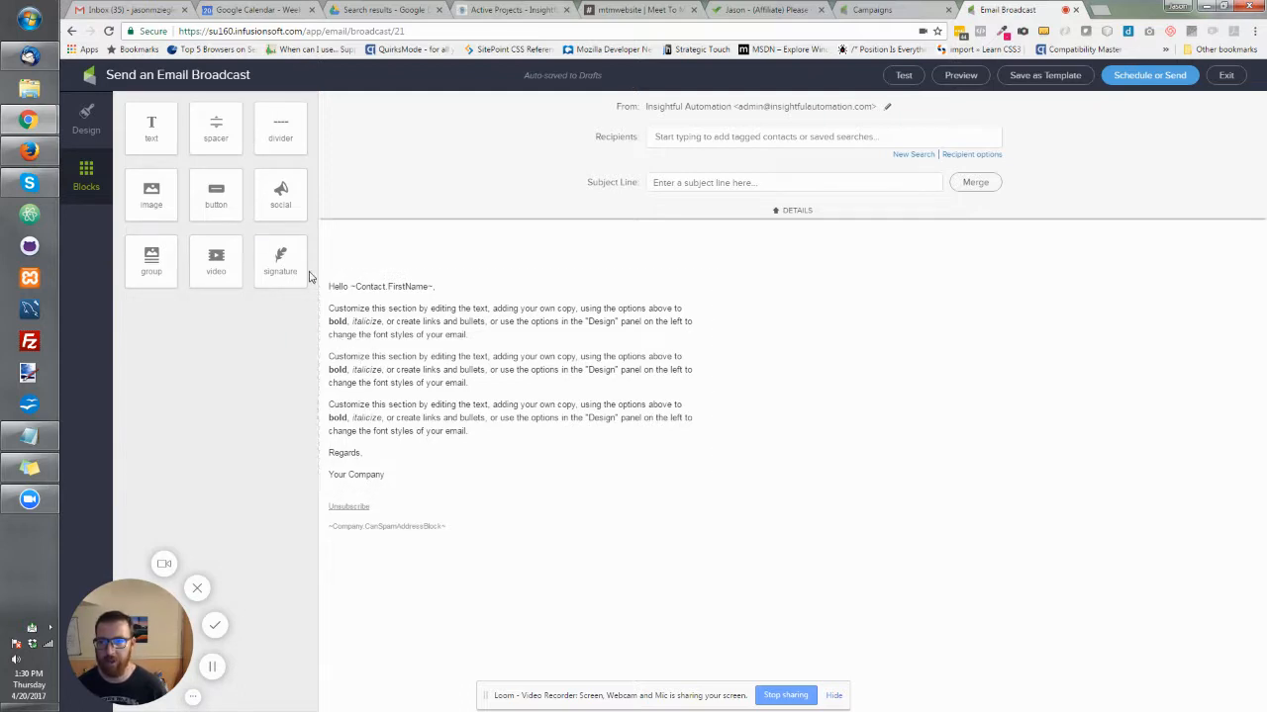
drag(148, 197, 500, 323)
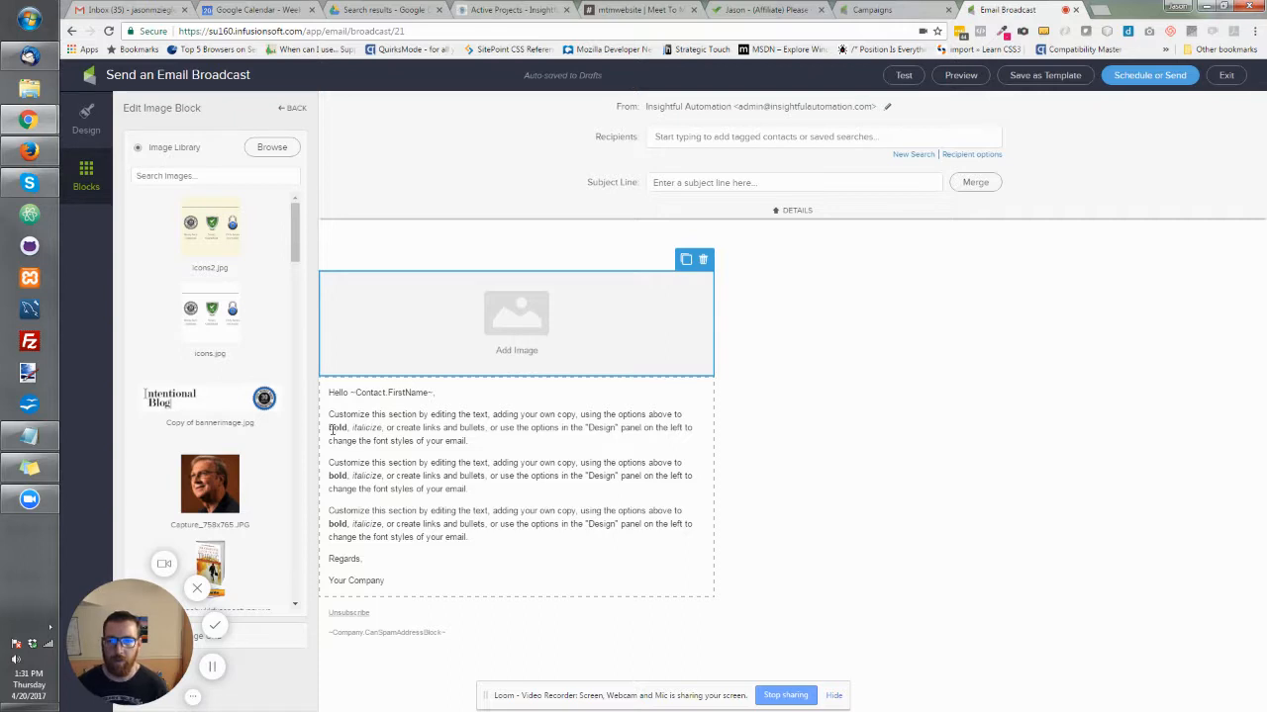
scroll(272, 302, down, 10)
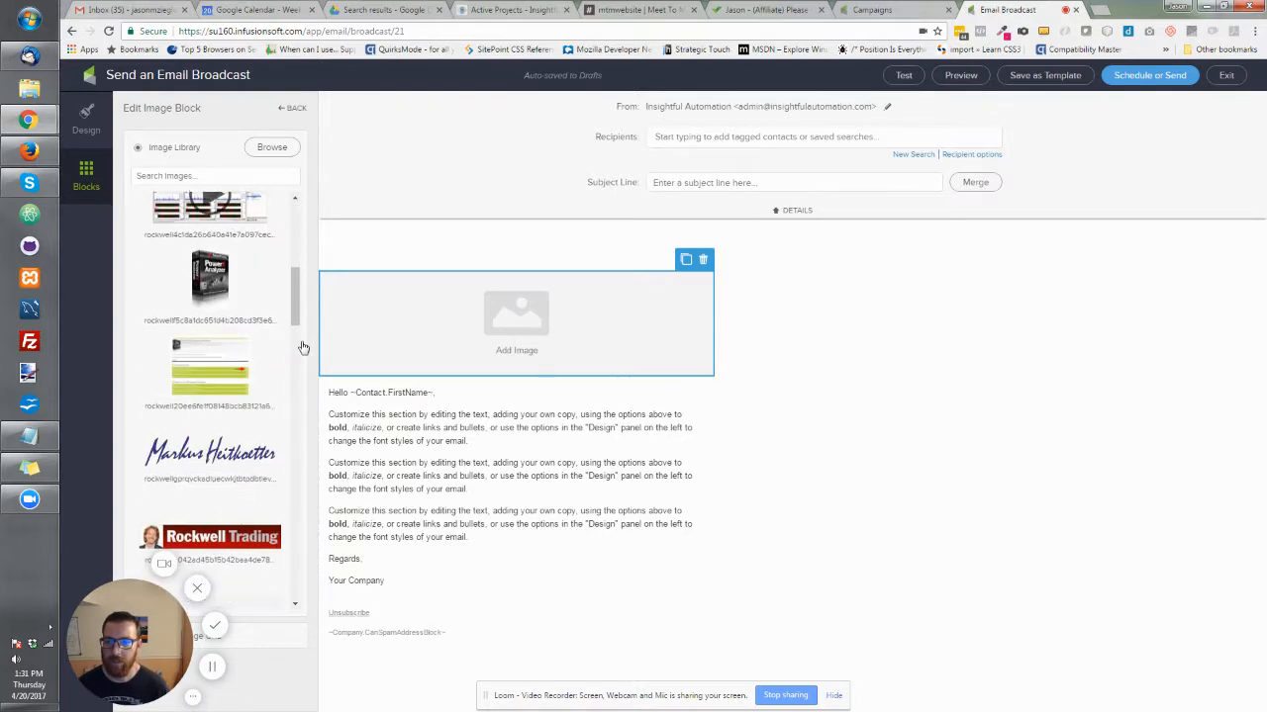
scroll(268, 286, down, 5)
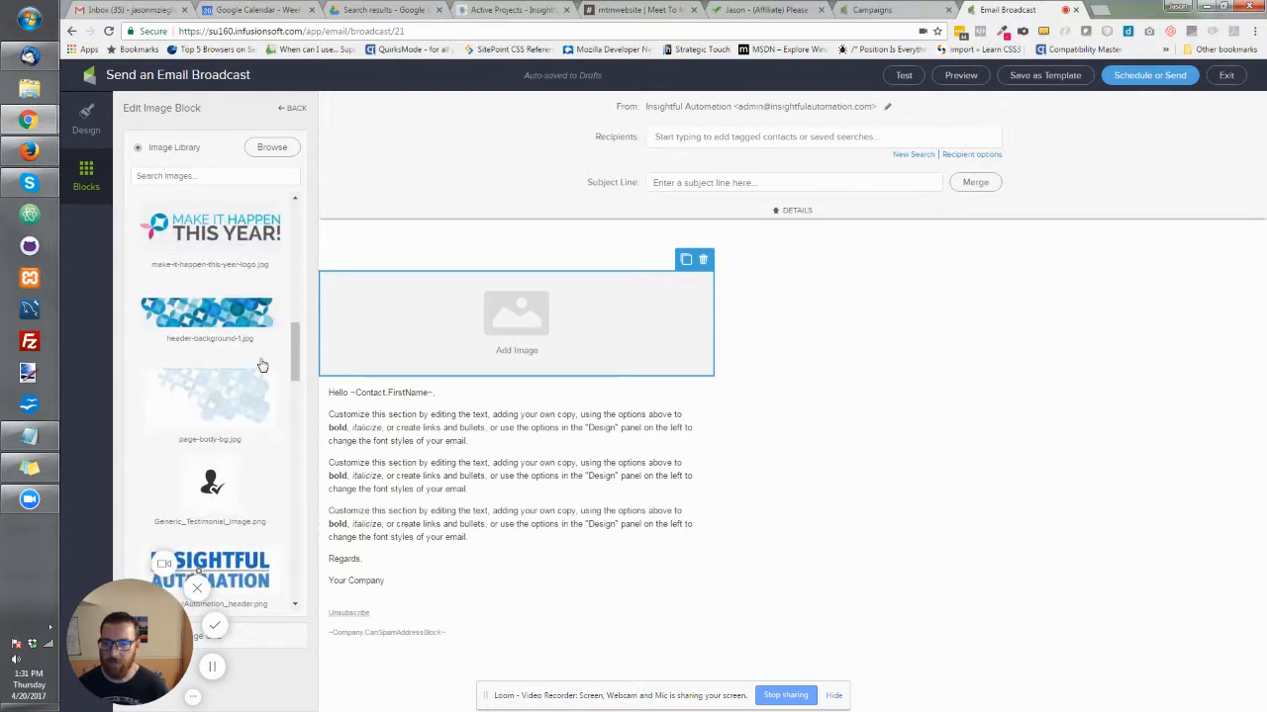
scroll(262, 366, down, 3)
click(232, 326)
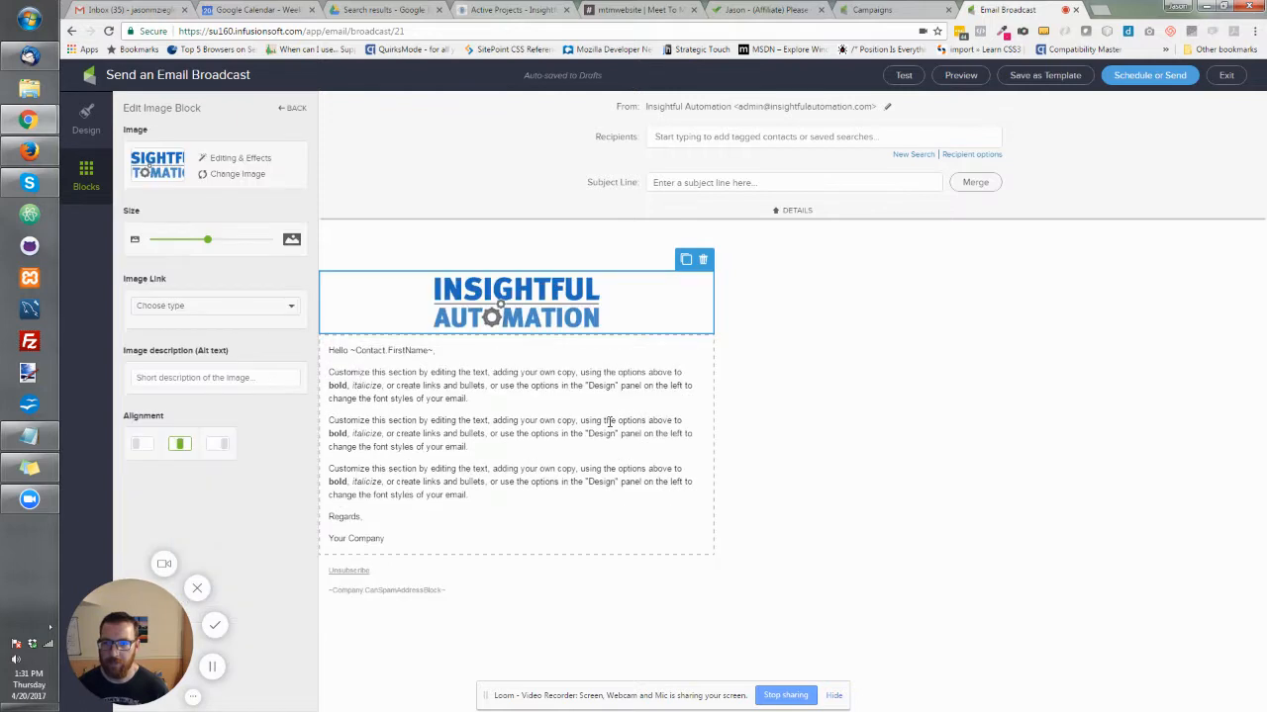
click(807, 330)
click(517, 281)
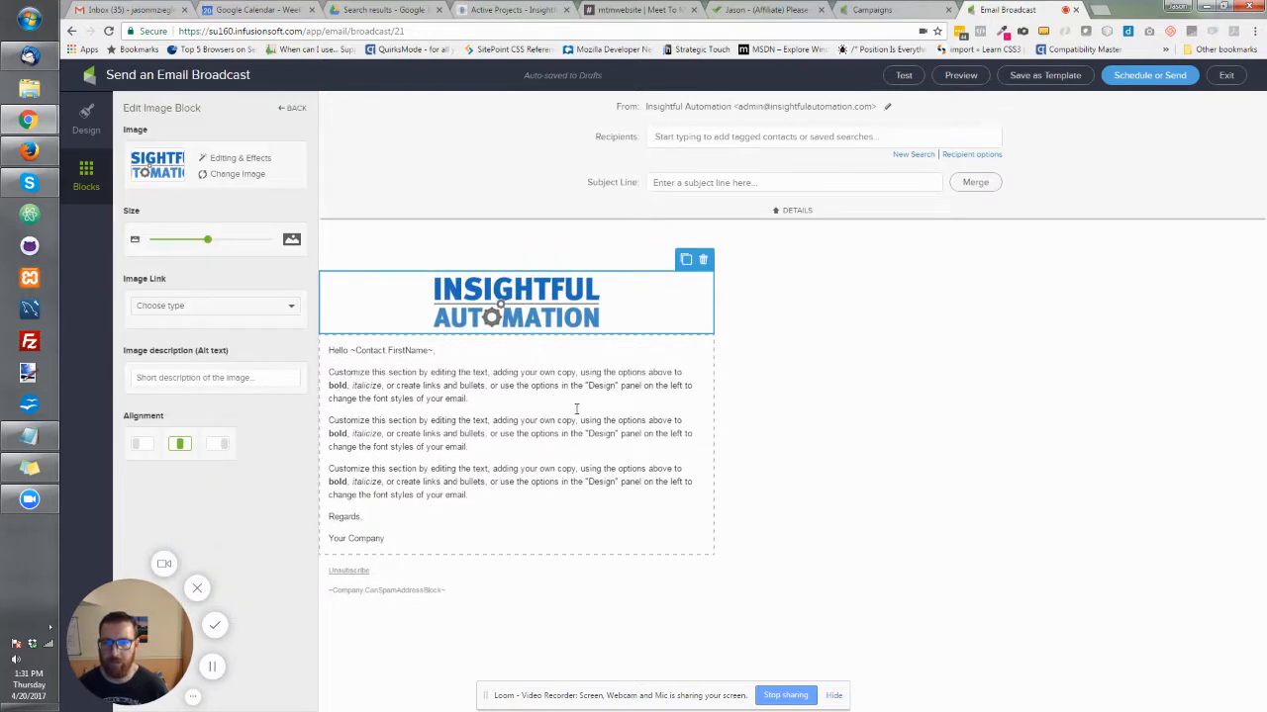
Add an image block beside the body text, on its right, and fill it with testimonialPhoto.png from the image library.
click(476, 420)
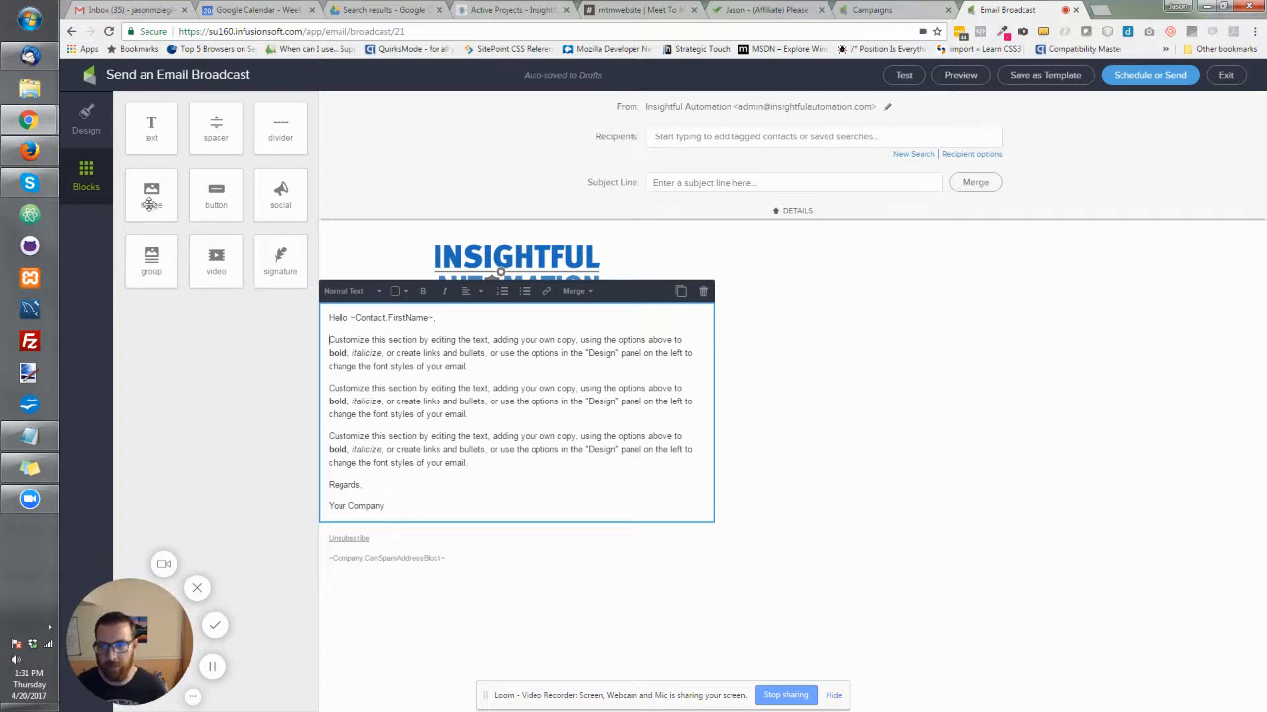
drag(148, 191, 557, 428)
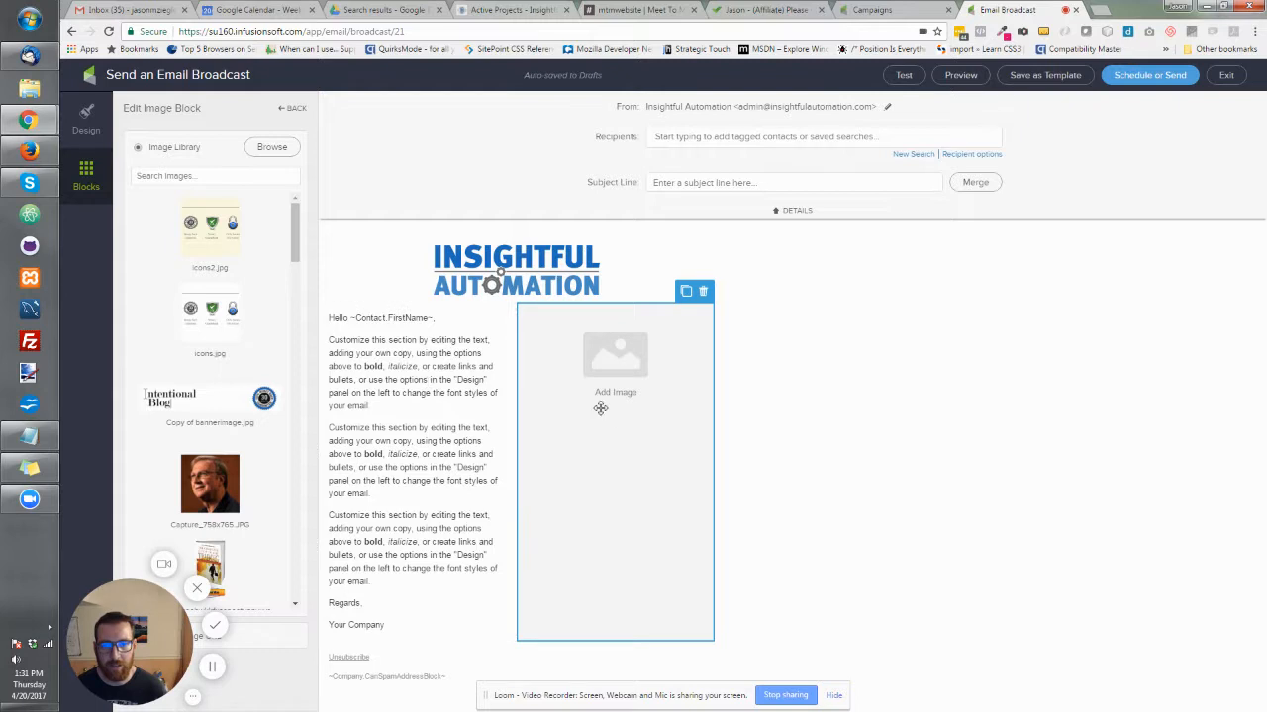
scroll(237, 480, down, 3)
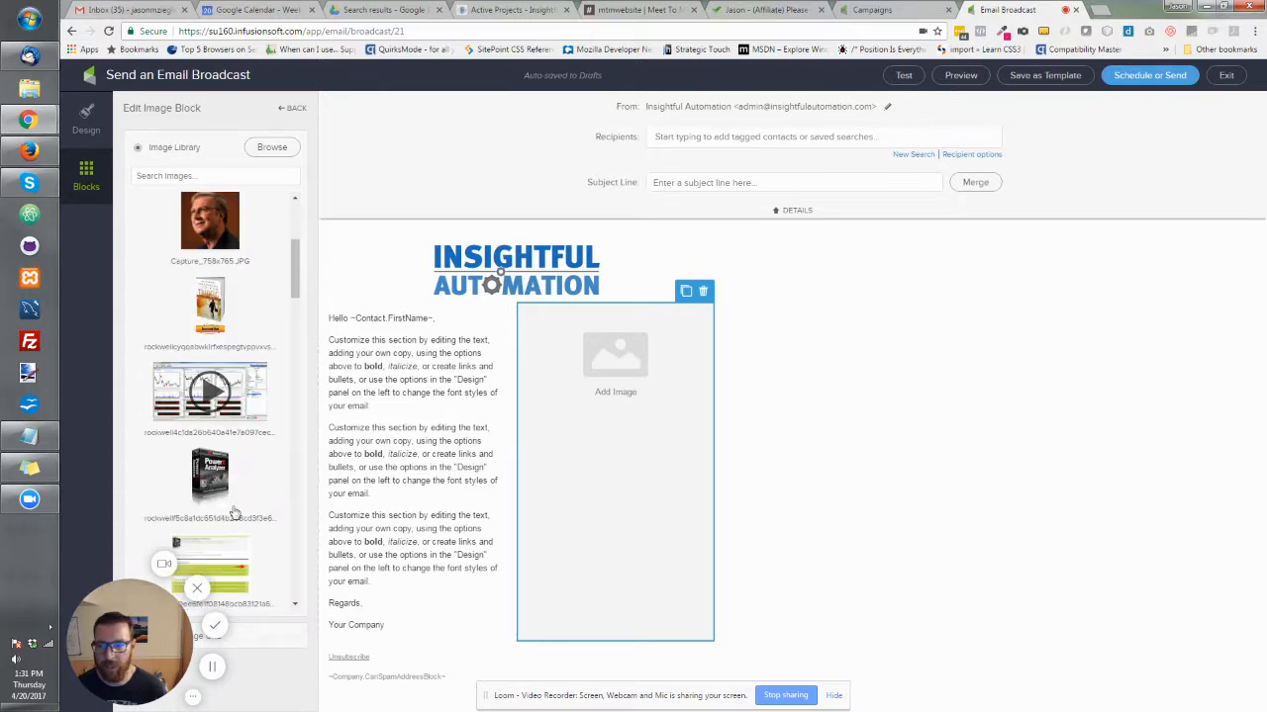
scroll(226, 416, down, 3)
scroll(227, 425, down, 5)
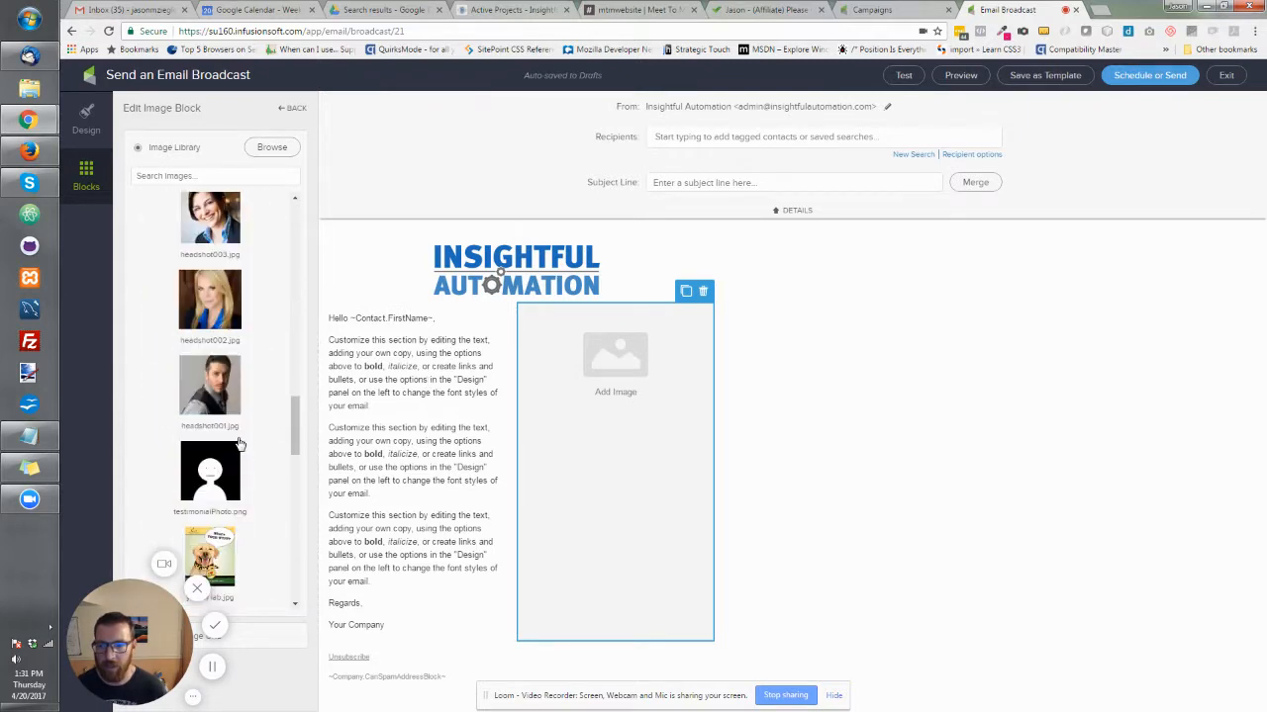
scroll(239, 435, down, 2)
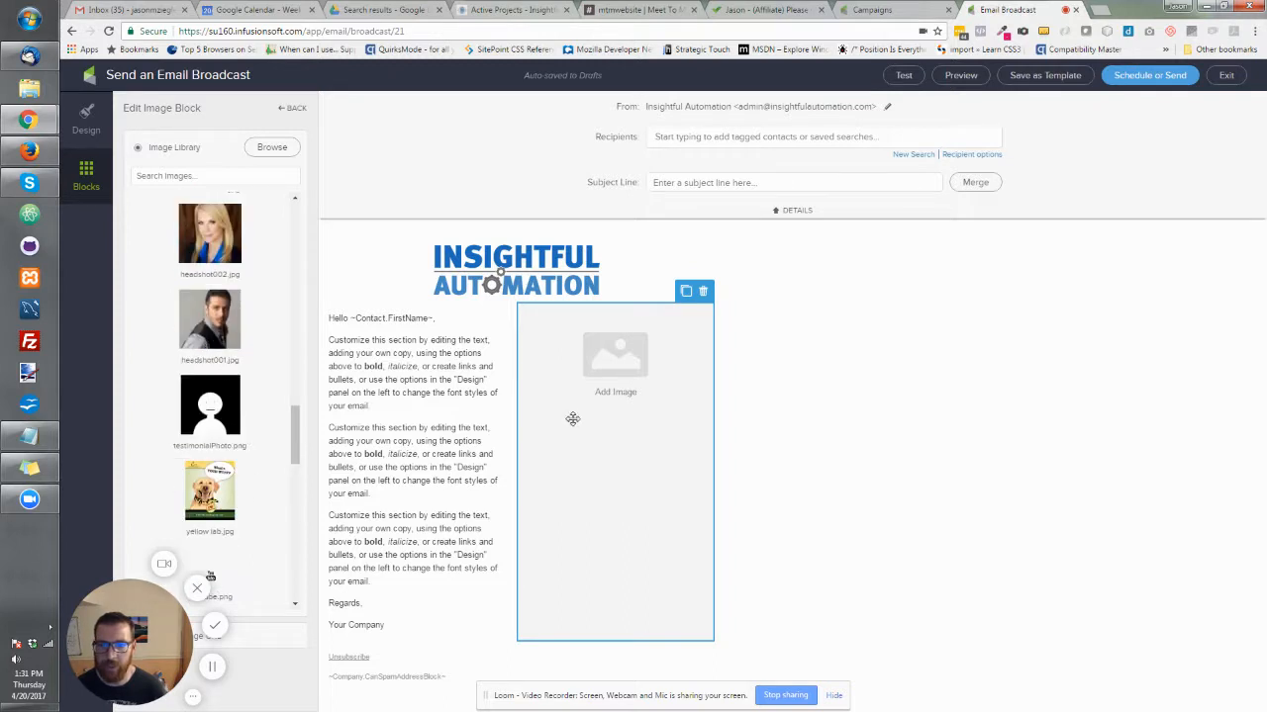
click(203, 400)
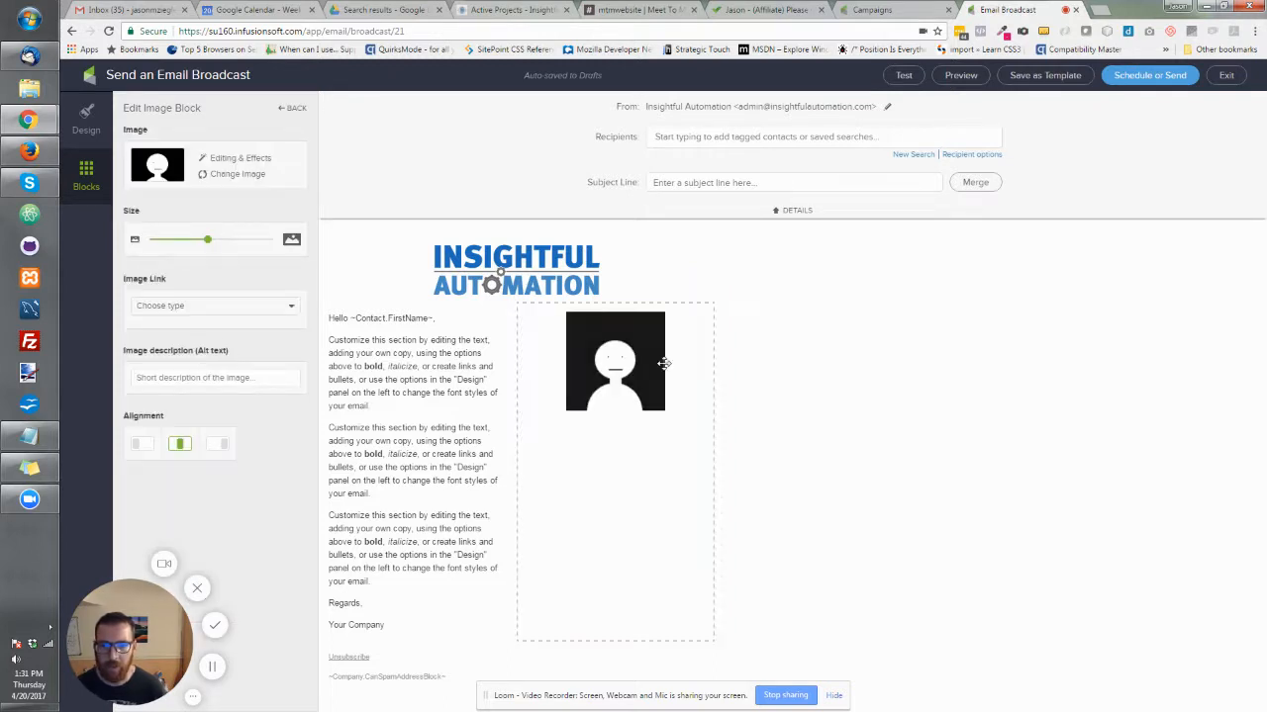
Move the last two paragraphs and the sign-off from the narrow text block into a new full-width text block below.
click(407, 467)
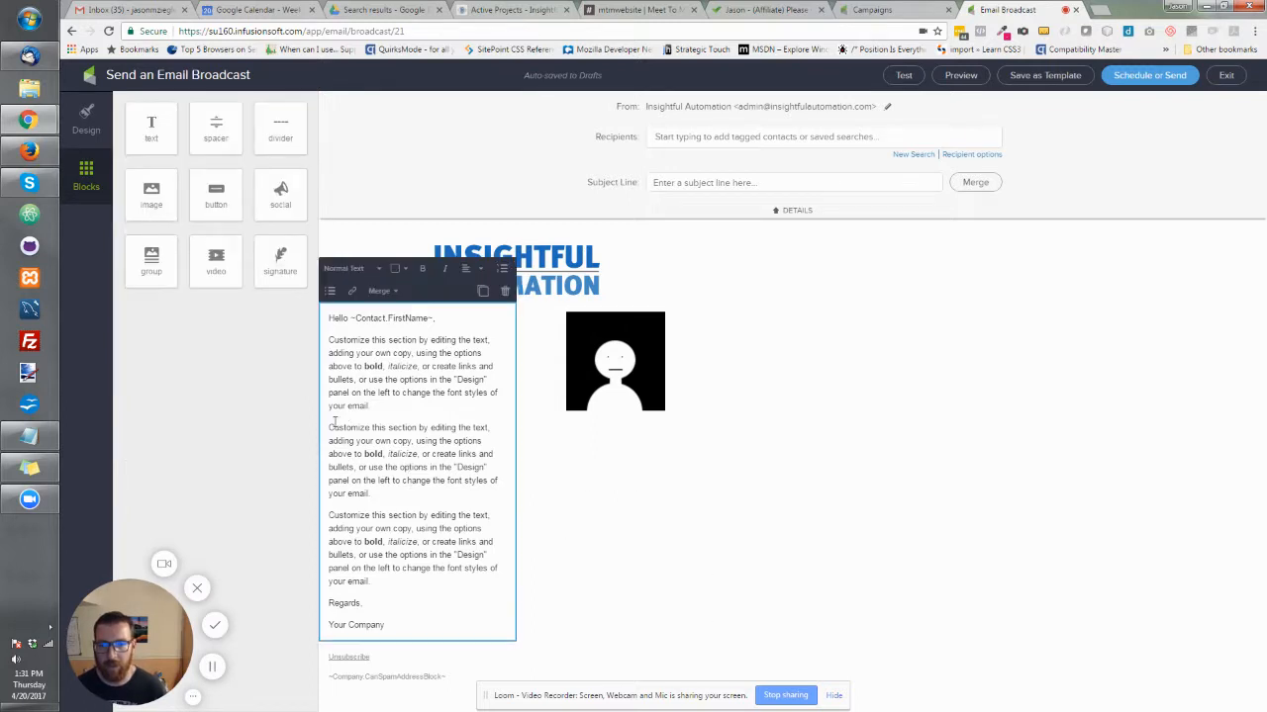
drag(335, 423, 469, 626)
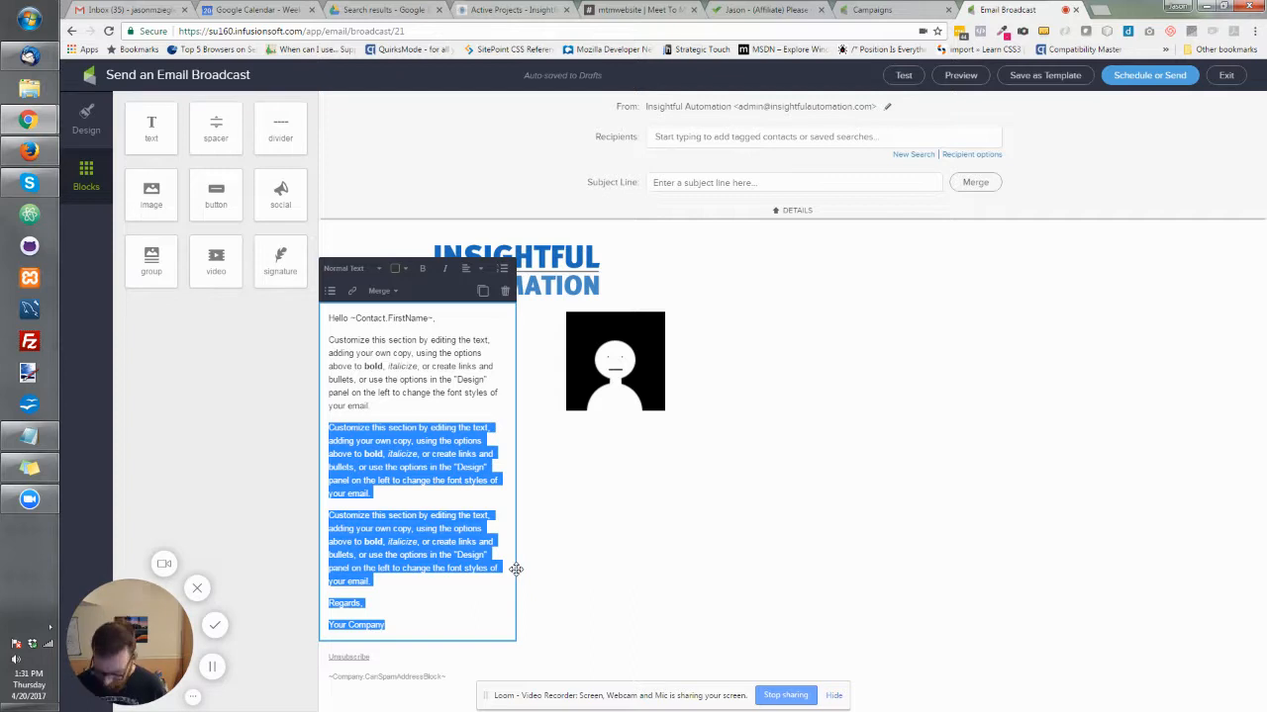
key(BackSpace)
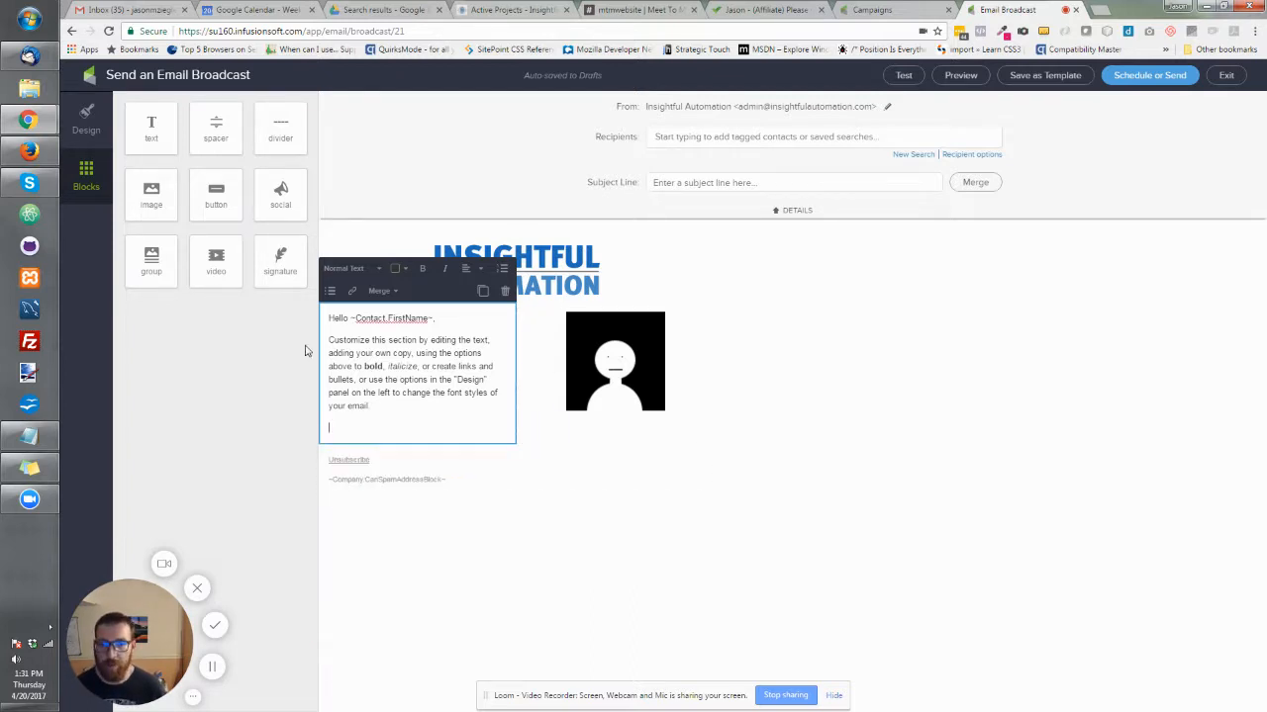
drag(151, 129, 593, 500)
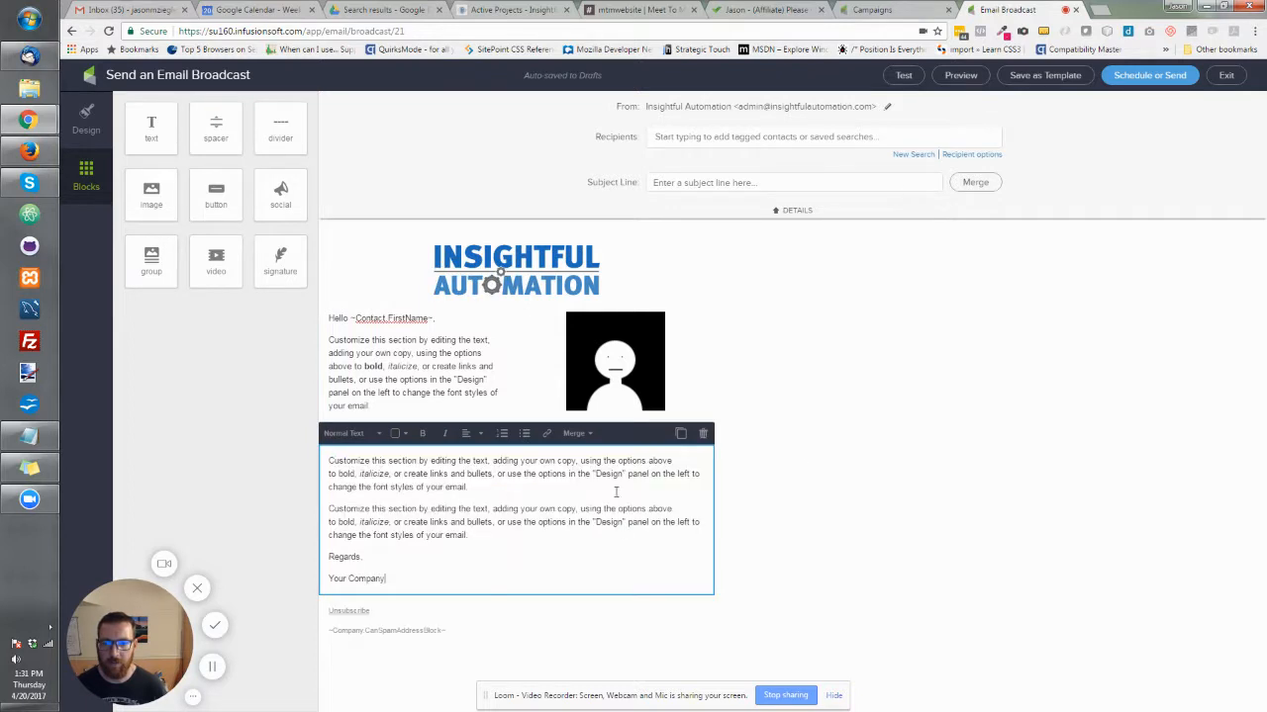
Remove the trailing blank line from the text block beside the testimonial photo.
click(908, 444)
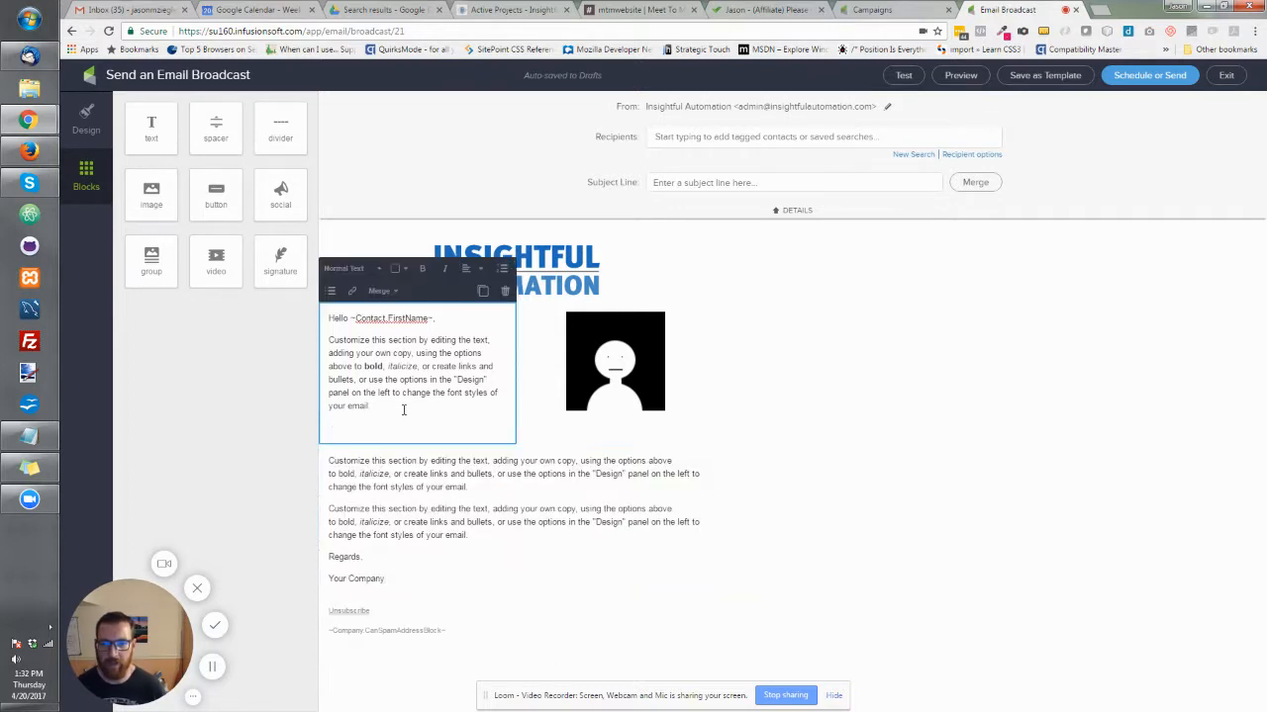
click(488, 492)
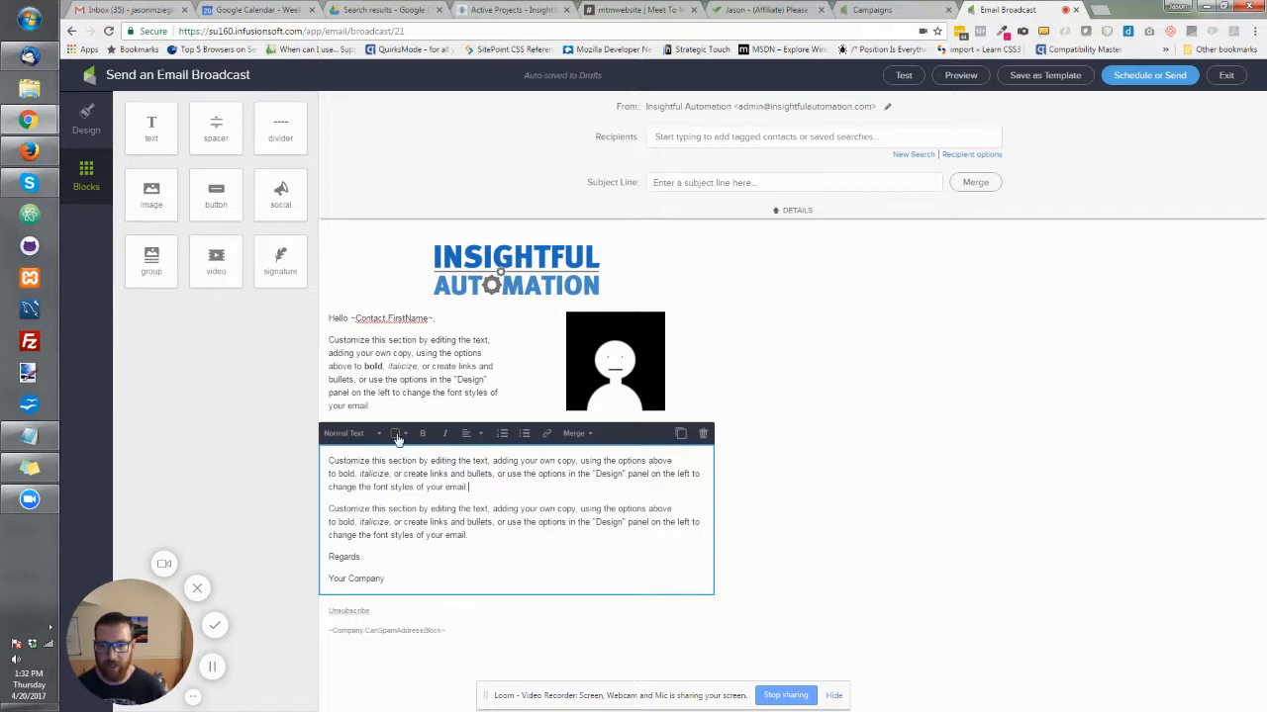
click(384, 406)
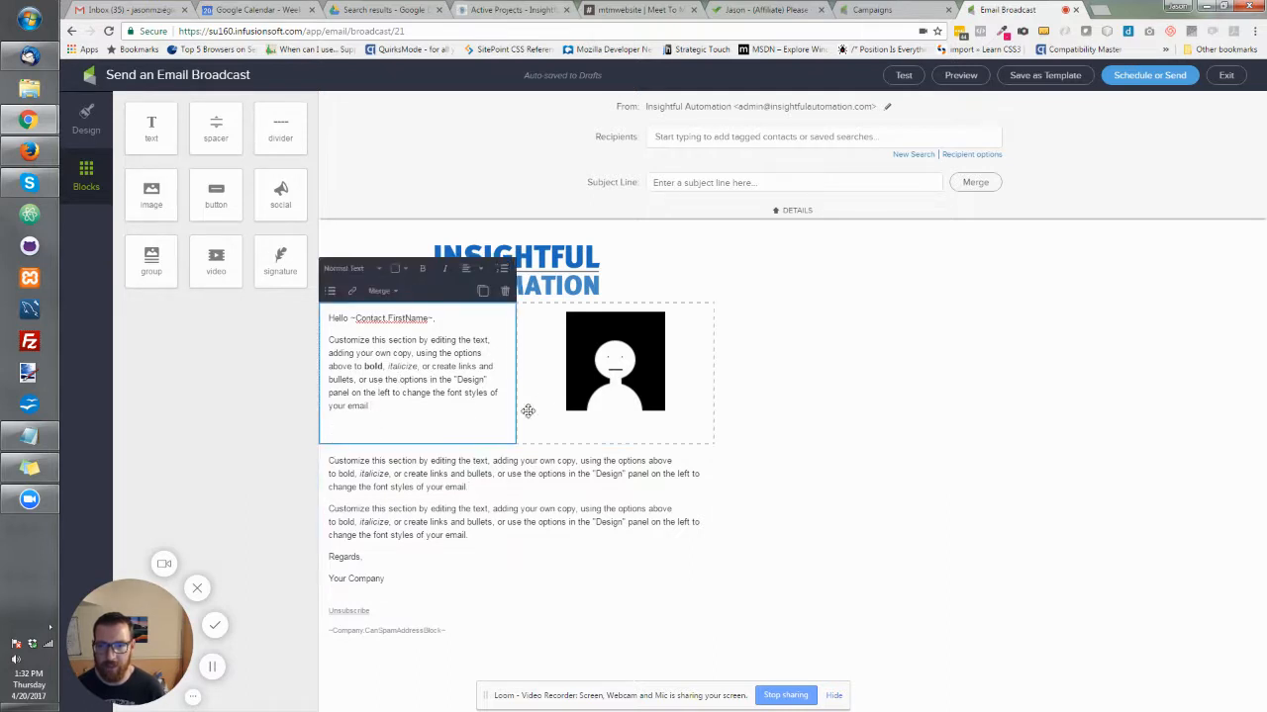
click(565, 367)
click(402, 424)
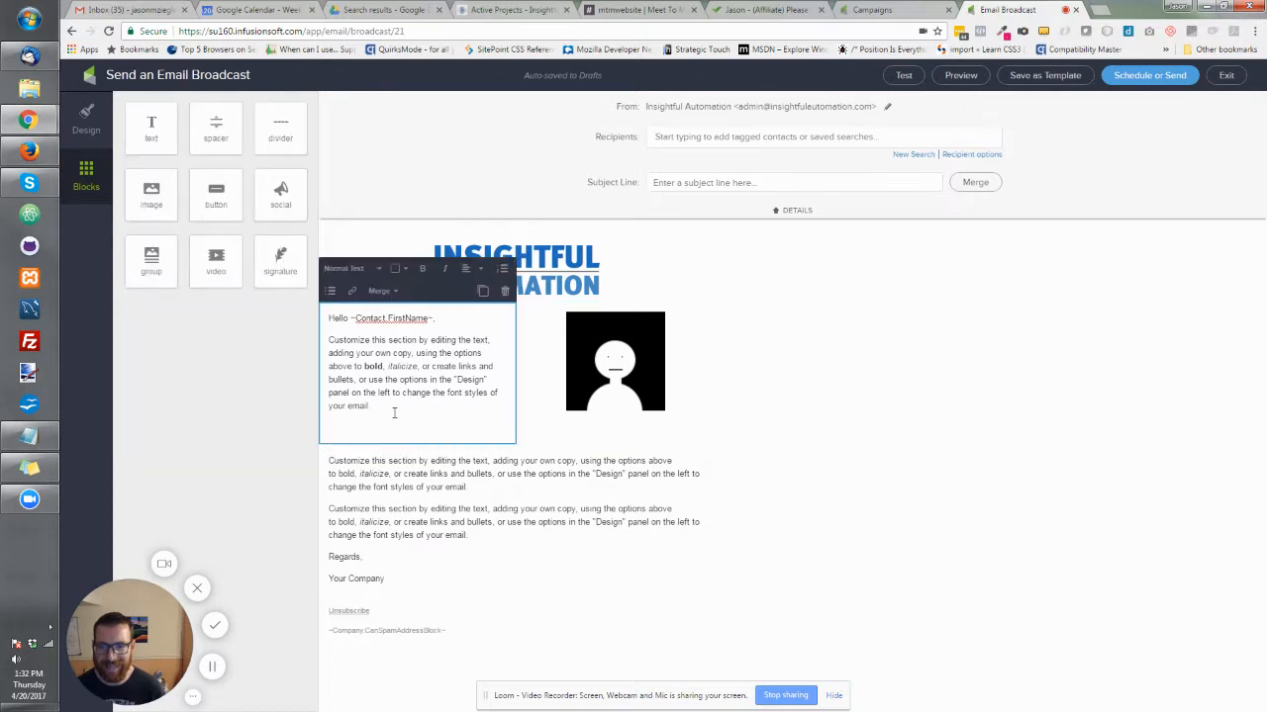
key(BackSpace)
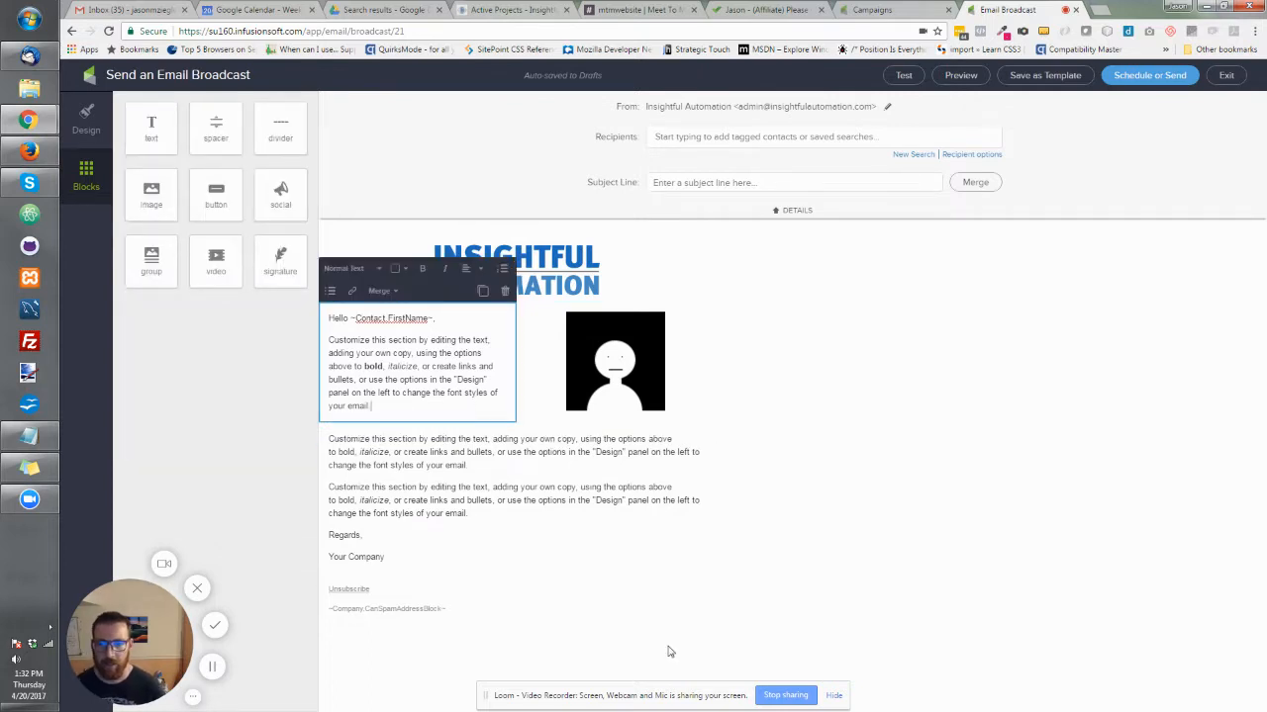
click(703, 539)
click(386, 404)
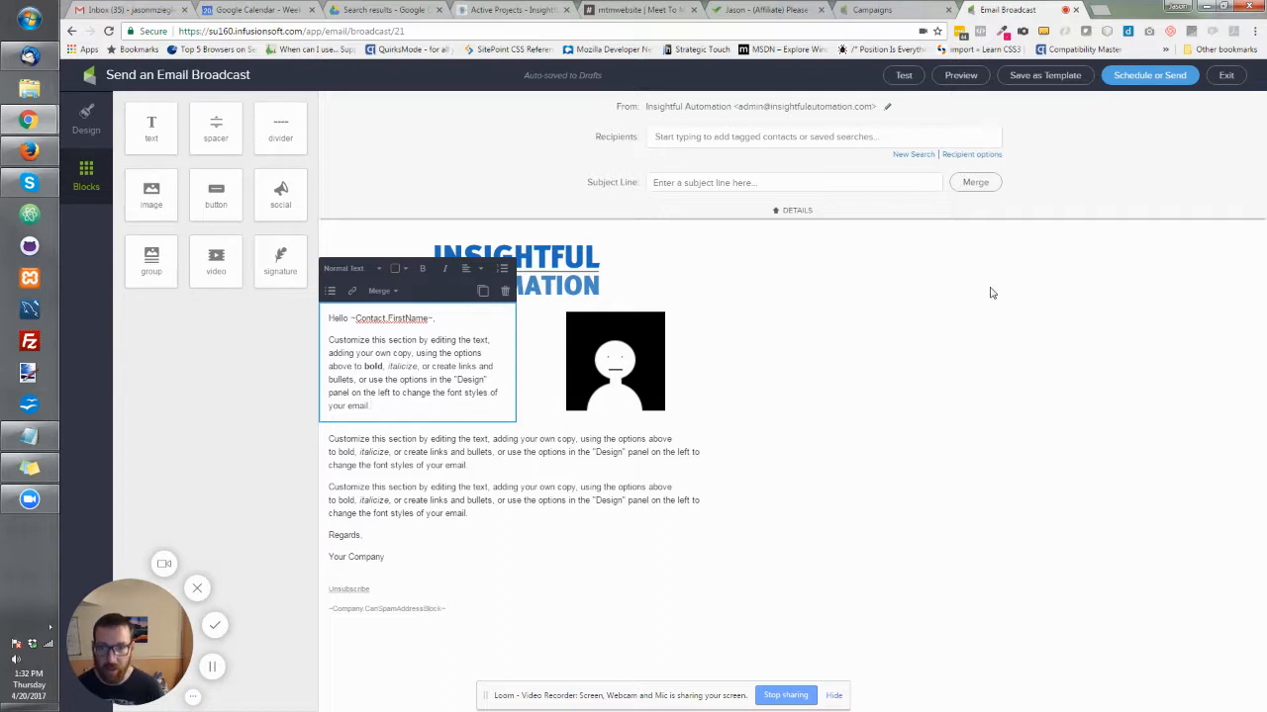
Enlarge the testimonial photo very slightly within its image block.
click(827, 368)
click(642, 366)
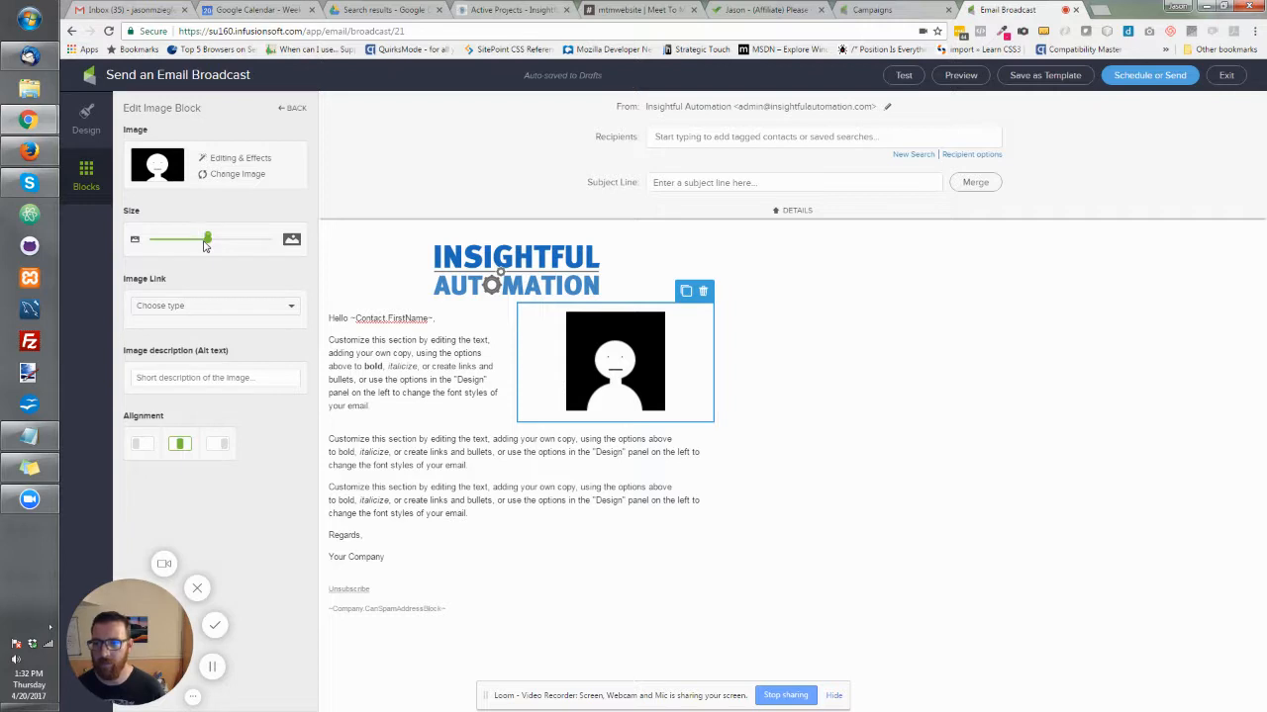
mouse_move(204, 245)
mouse_down()
mouse_move(187, 244)
mouse_move(208, 244)
mouse_up()
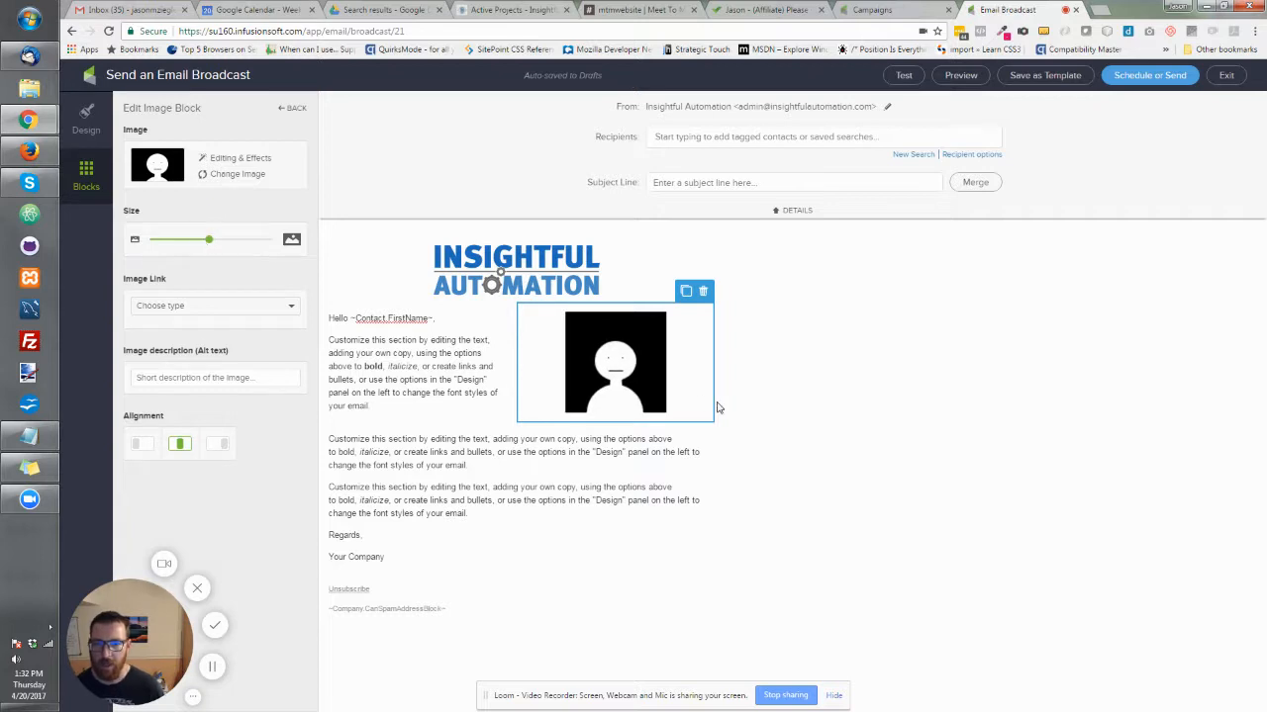
click(787, 401)
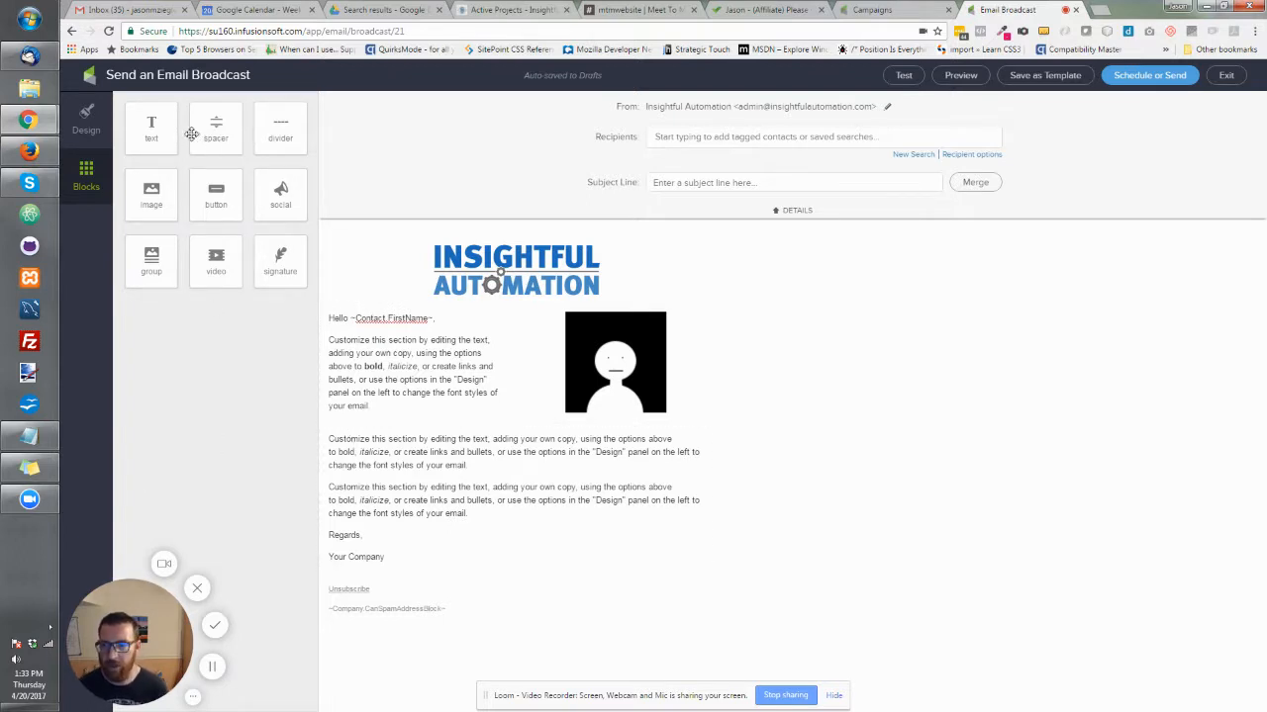
Add a text block below the full-width one and replace its placeholder with that block's second paragraph and sign-off, cut from above.
drag(152, 127, 515, 577)
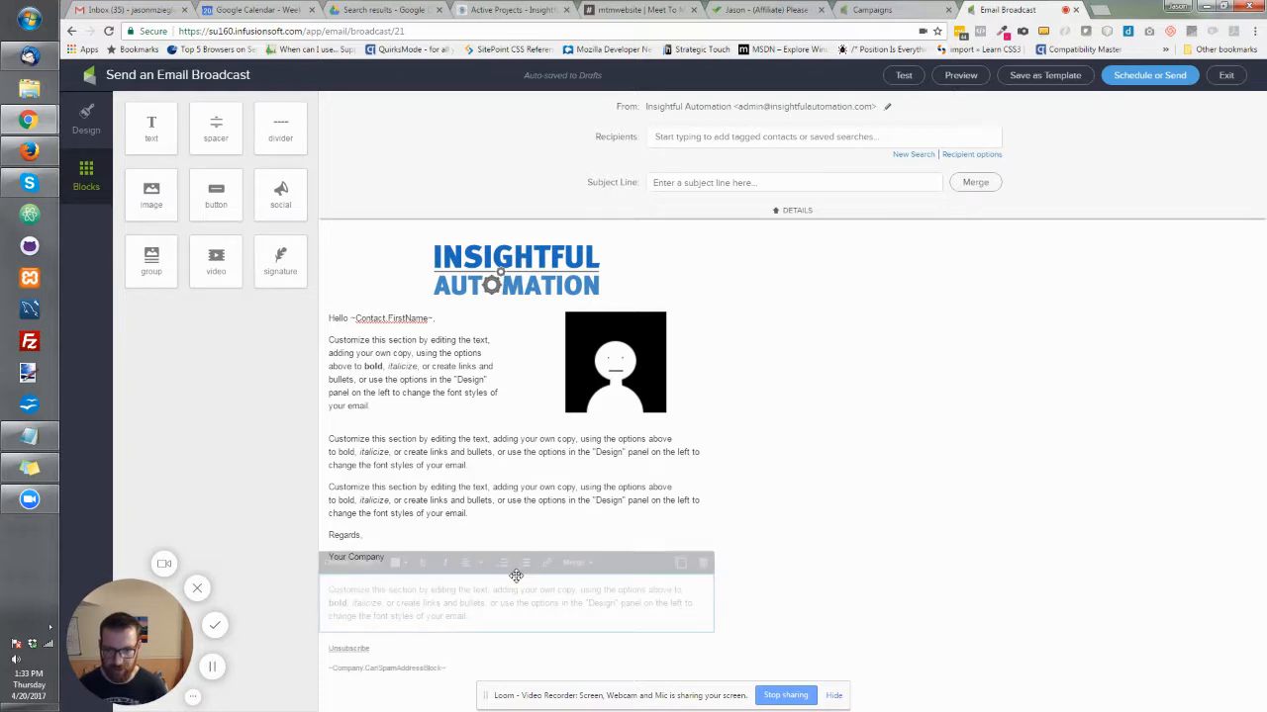
click(403, 498)
drag(331, 492, 506, 598)
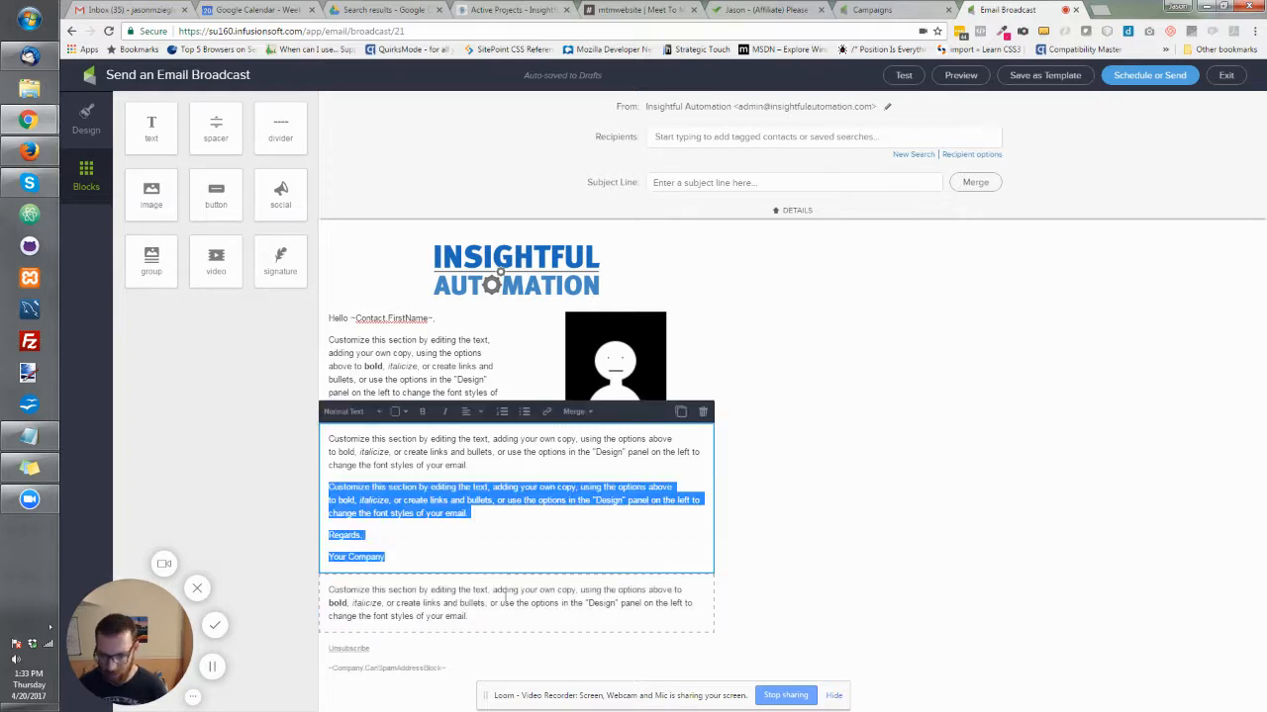
key(ctrl+x)
click(452, 535)
triple_click(452, 537)
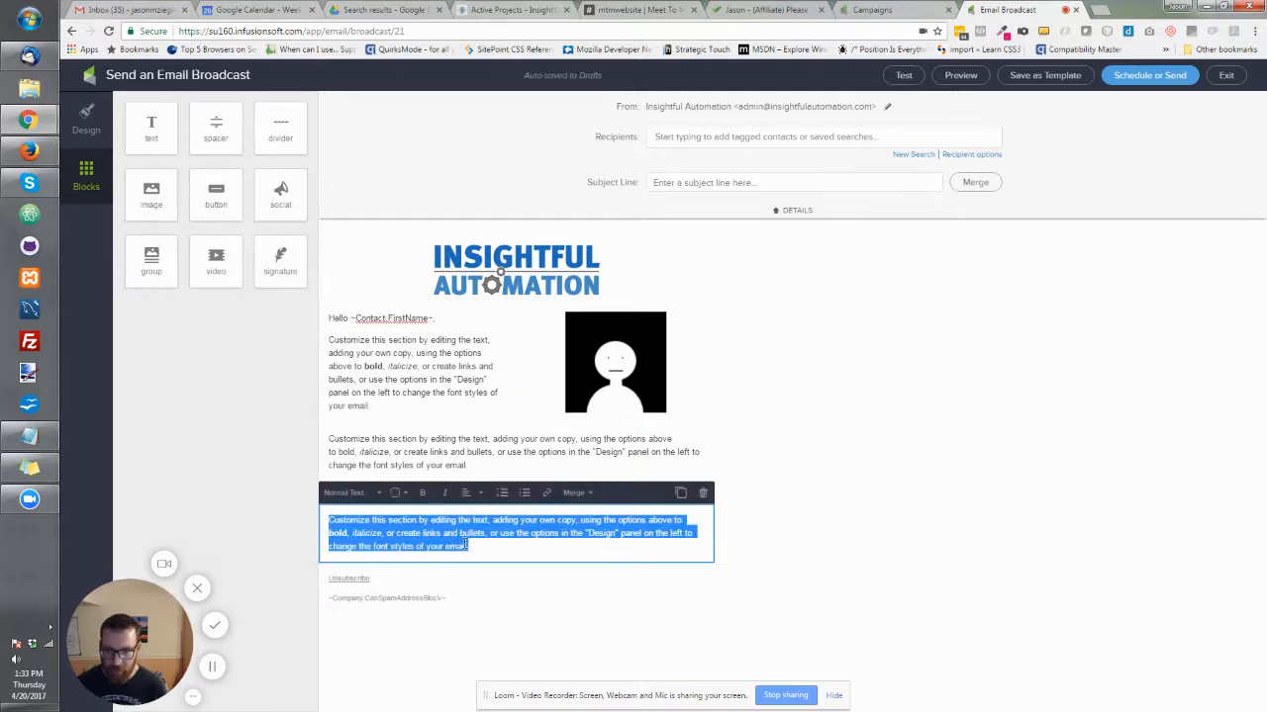
key(ctrl+v)
Remove the trailing blank line from the upper full-width text block.
click(452, 447)
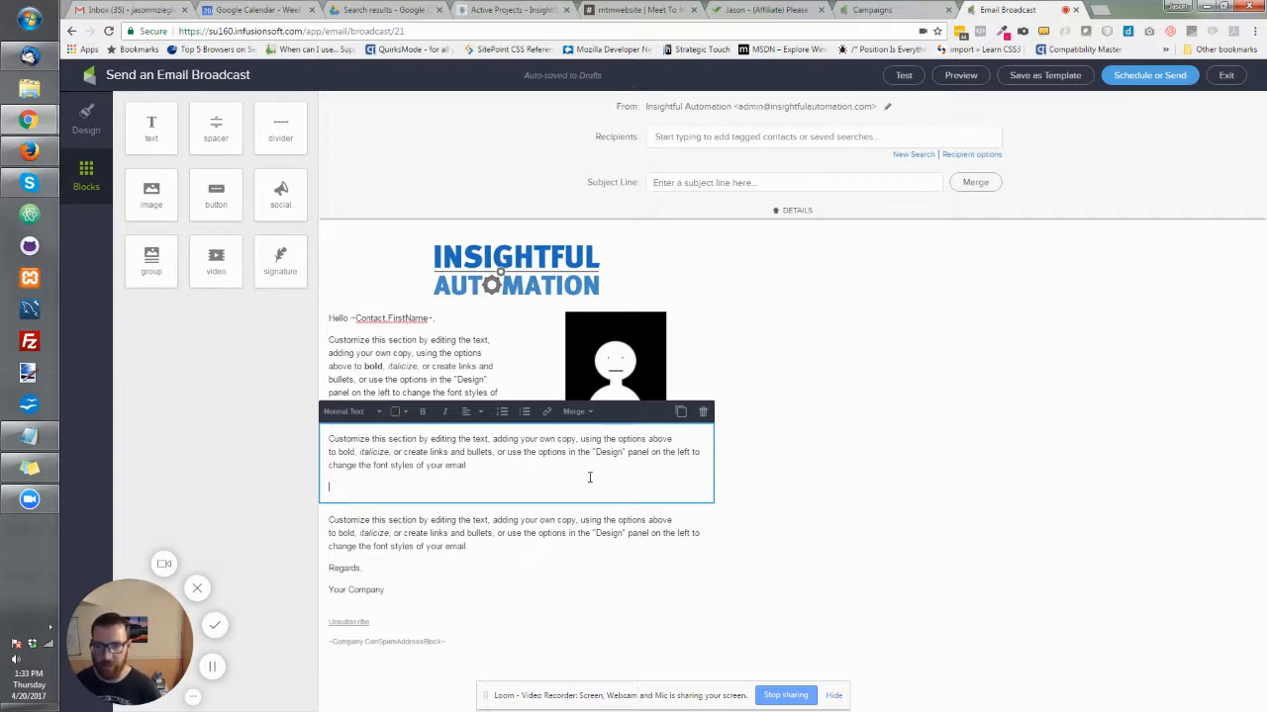
key(BackSpace)
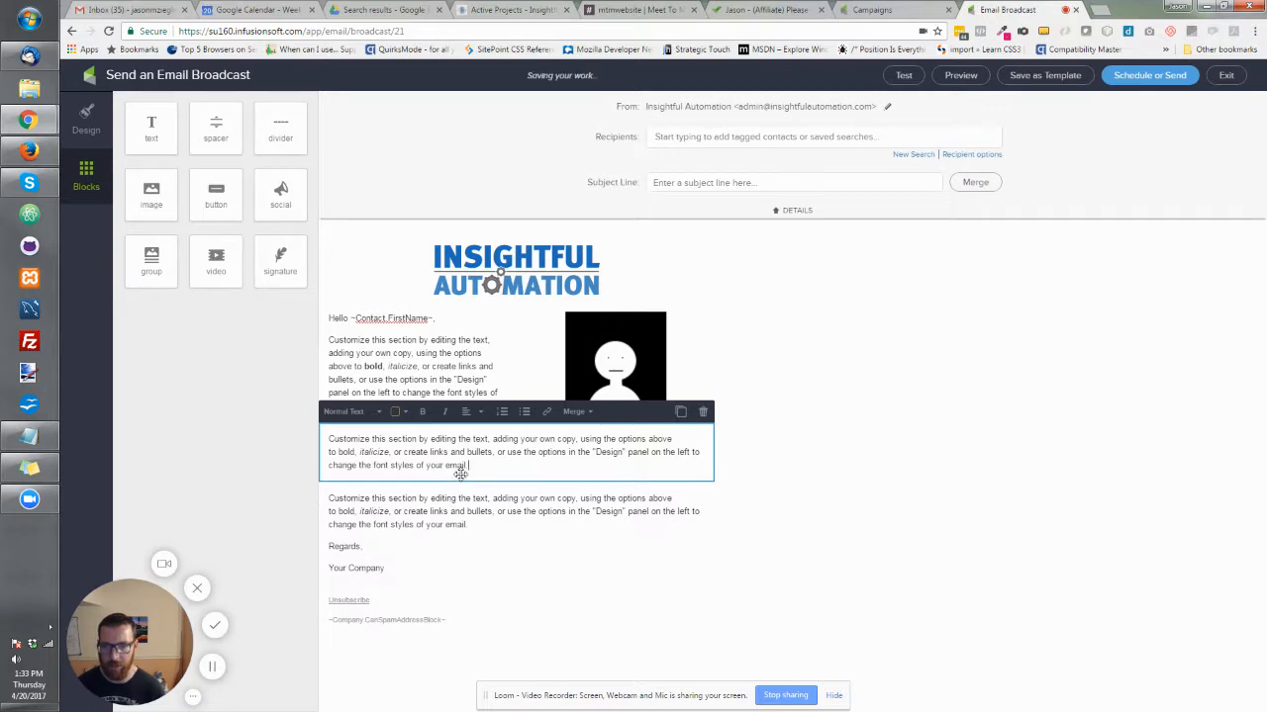
click(384, 492)
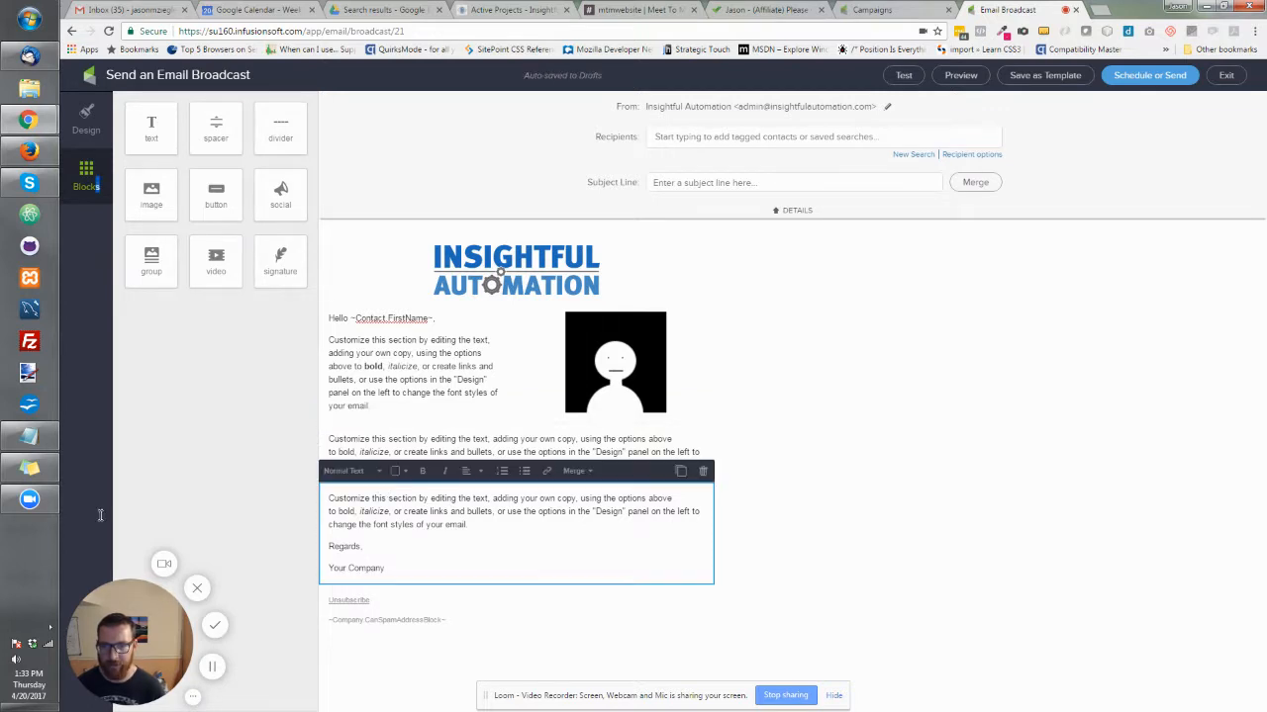
drag(364, 446, 364, 444)
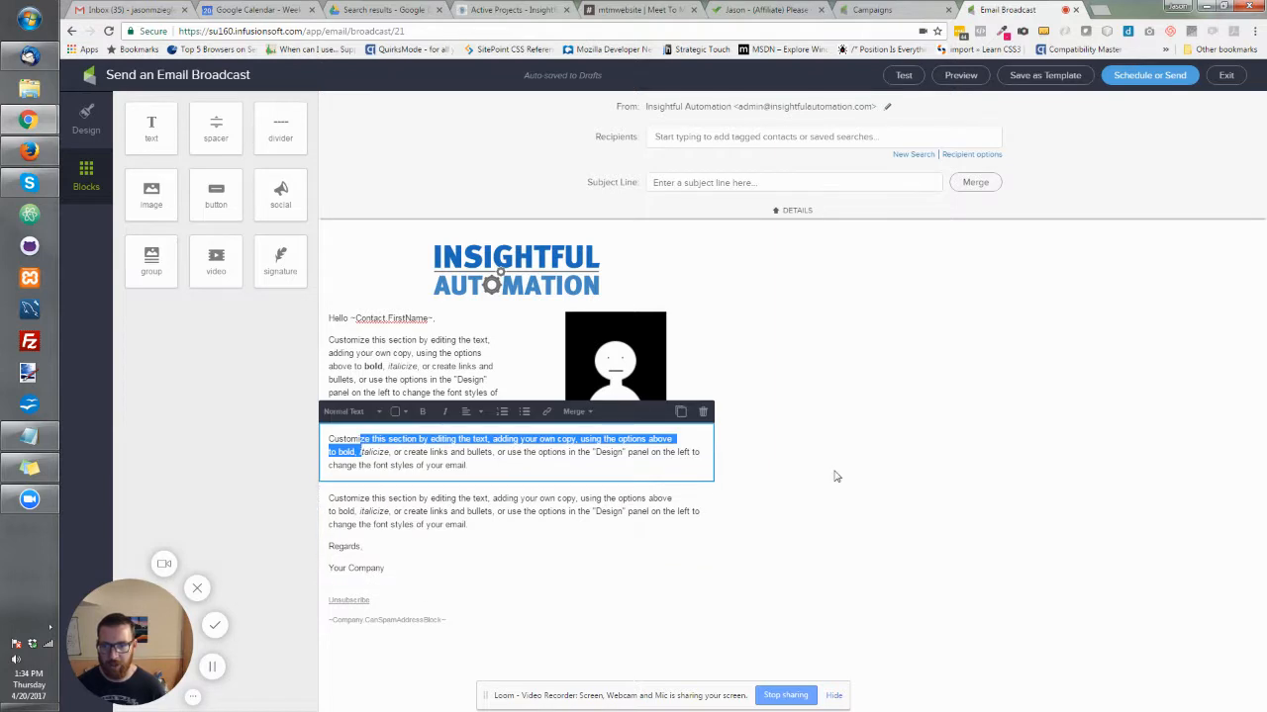
click(927, 454)
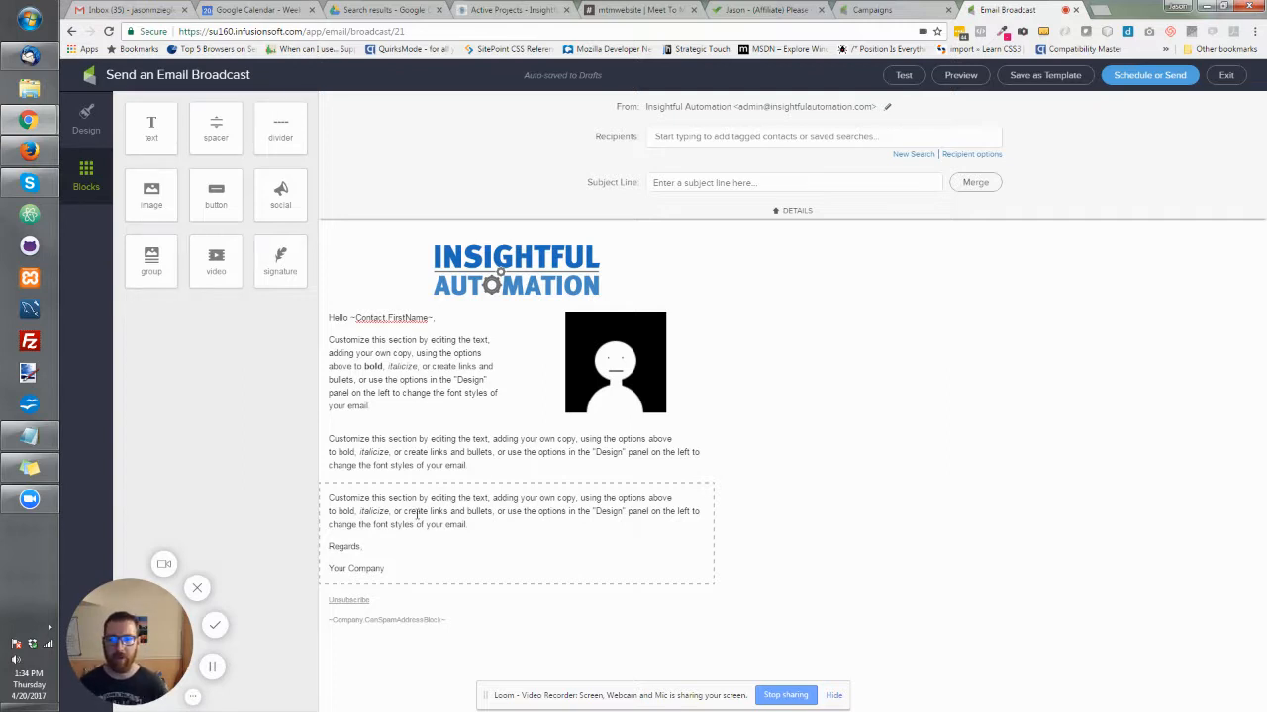
Move the paragraph and sign-off from the lower text block to the end of the full-width text block above it.
click(492, 464)
drag(492, 464, 293, 441)
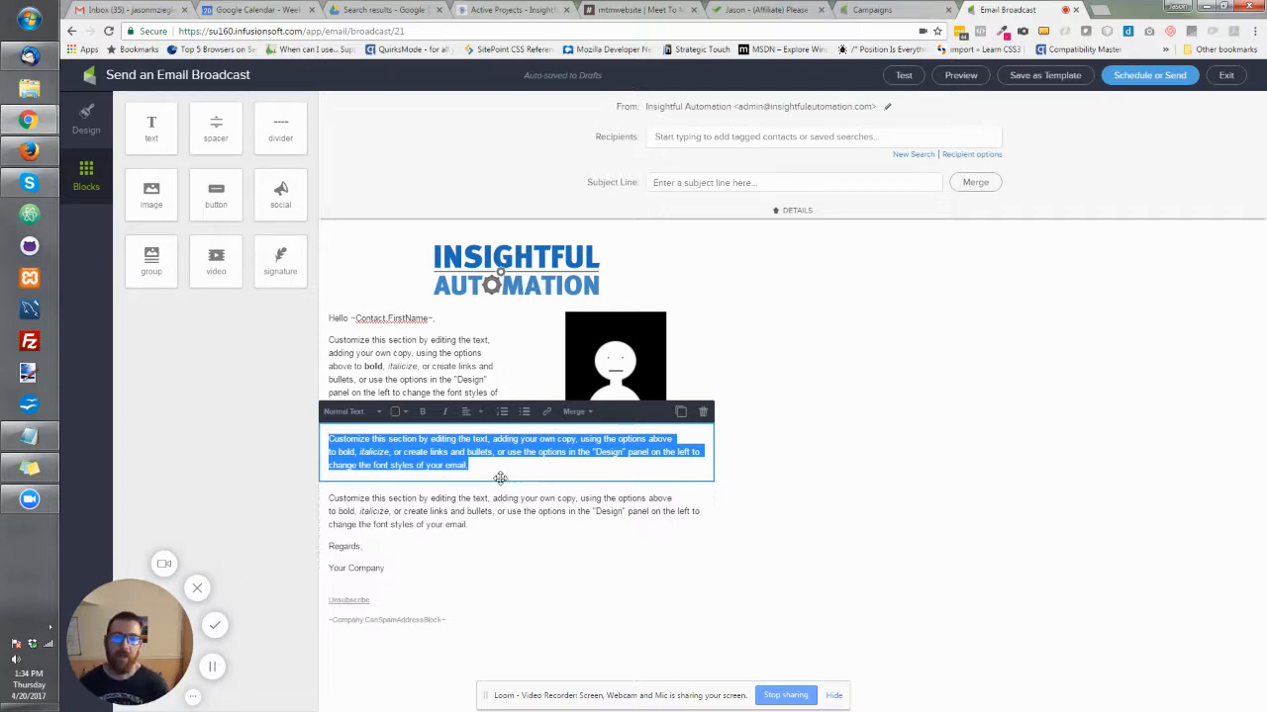
drag(452, 563, 282, 494)
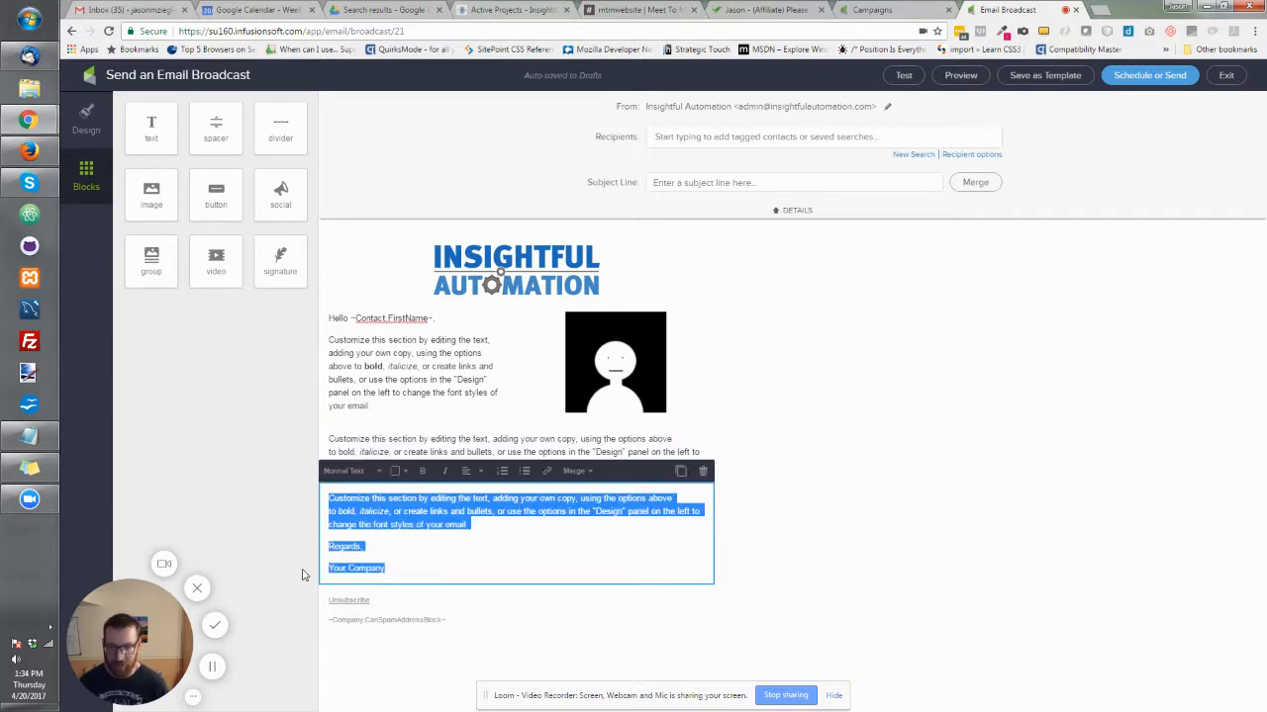
key(BackSpace)
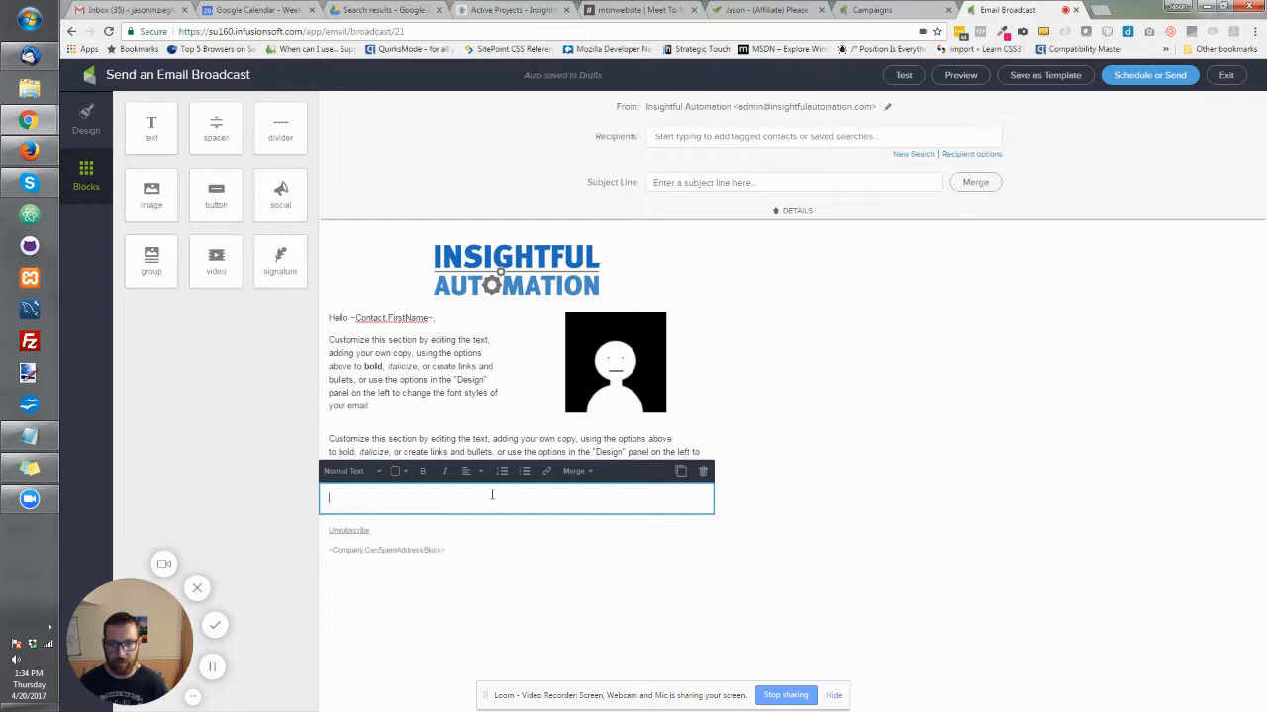
click(499, 440)
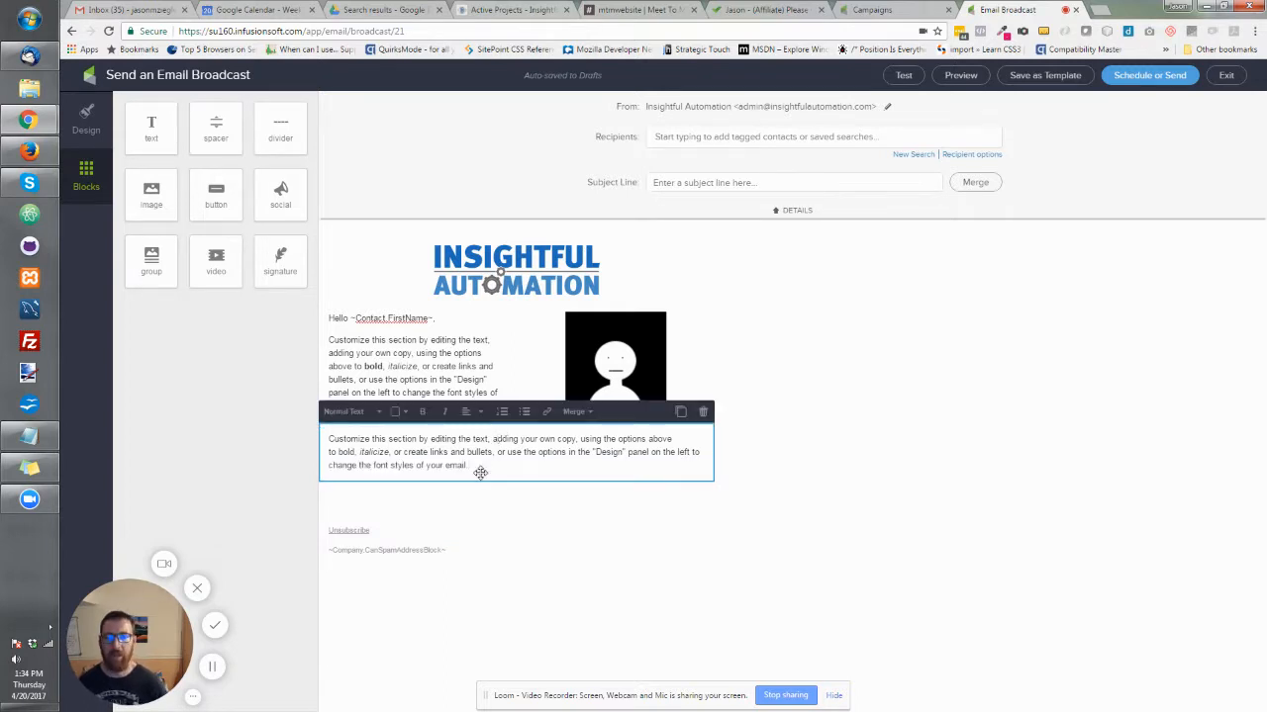
key(Return)
key(ctrl+v)
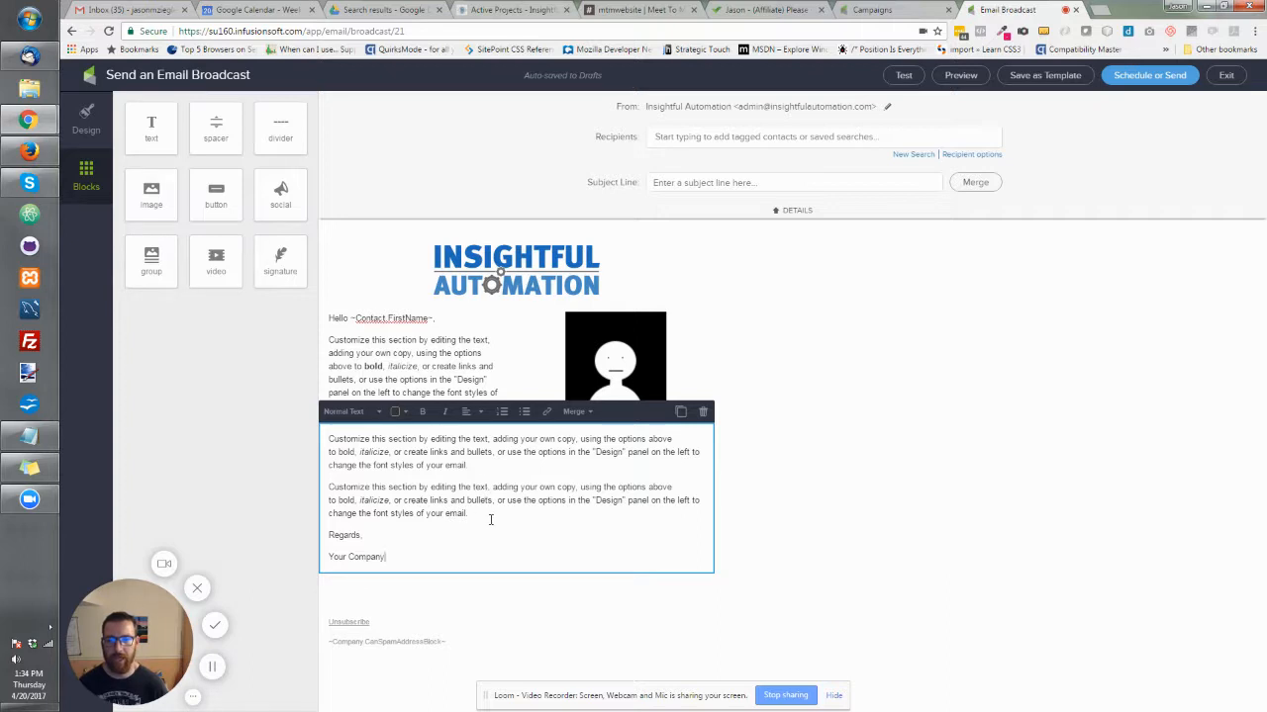
Paste four more copies of the paragraph and sign-off at the end of the full-width text block.
click(441, 556)
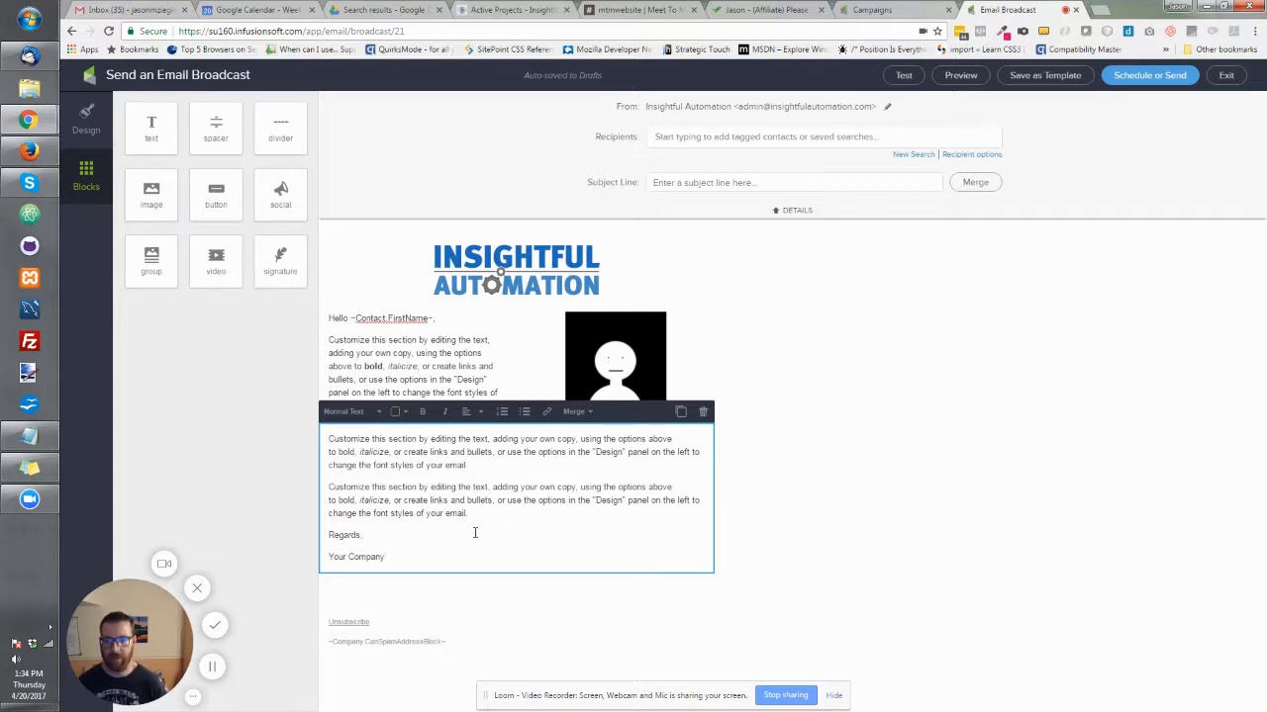
key(Return)
key(ctrl+v)
key(Return)
key(Return)
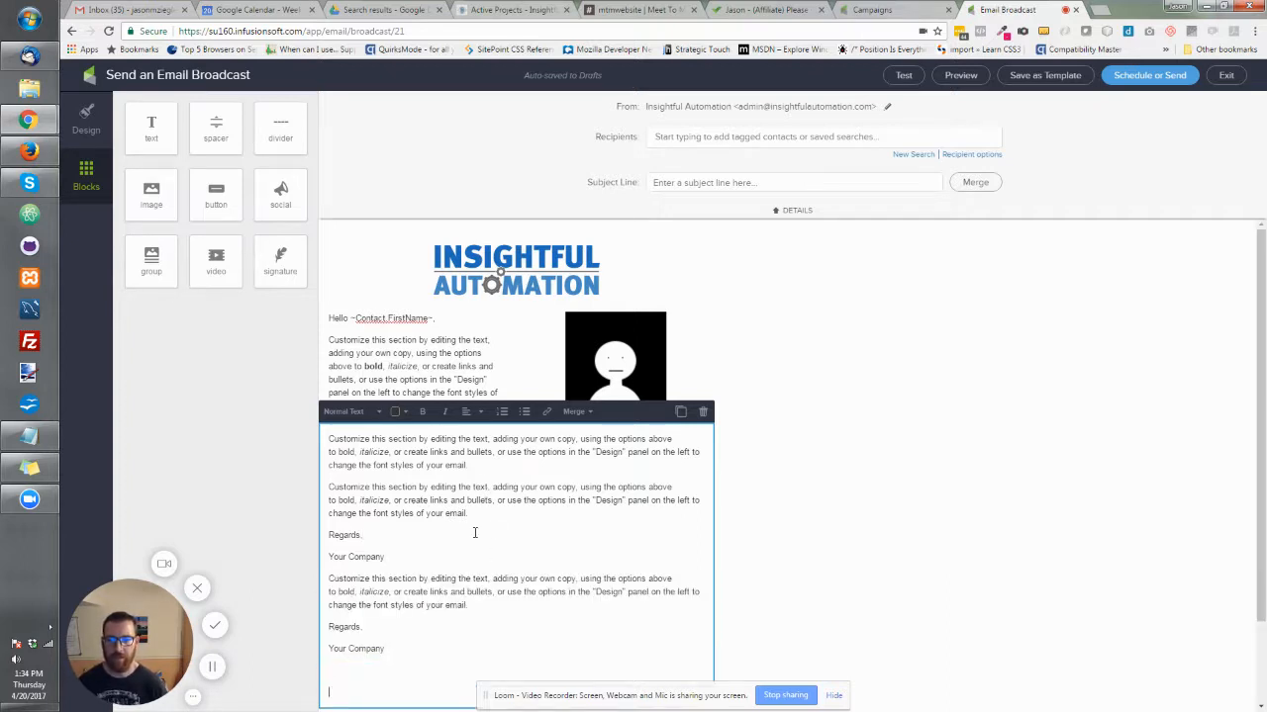
key(ctrl+v)
key(Up)
key(Up)
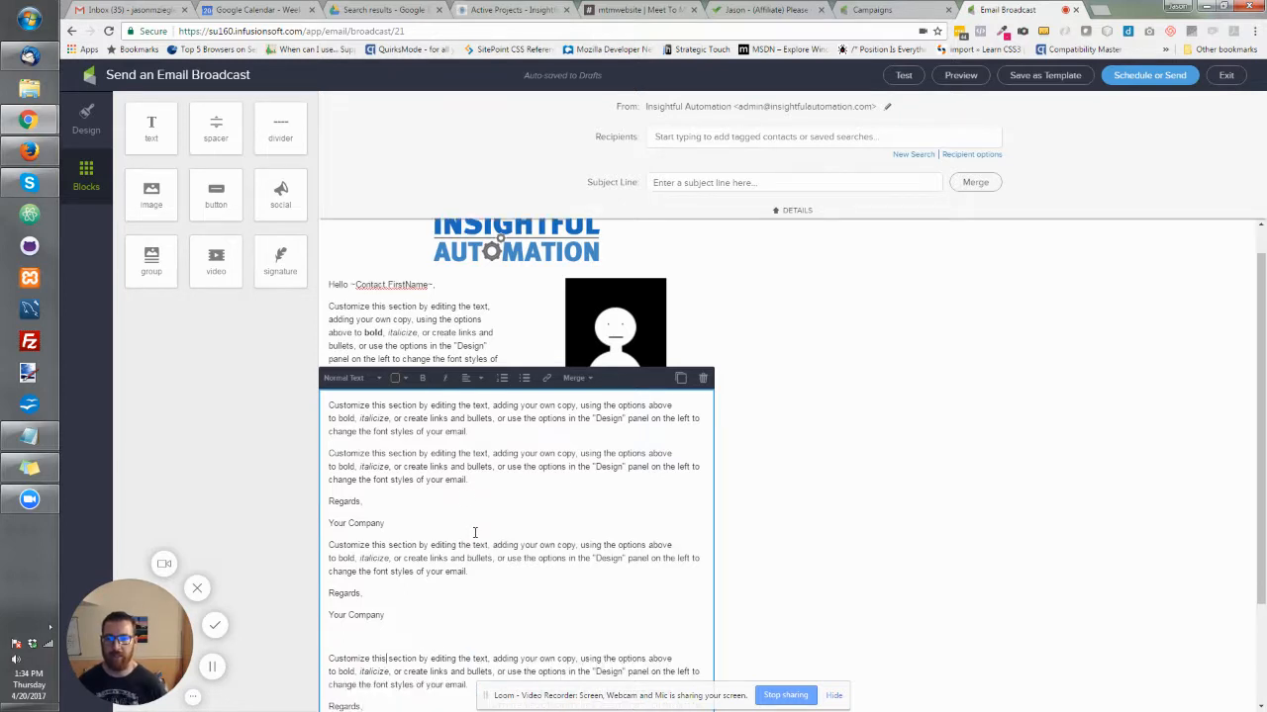
key(BackSpace)
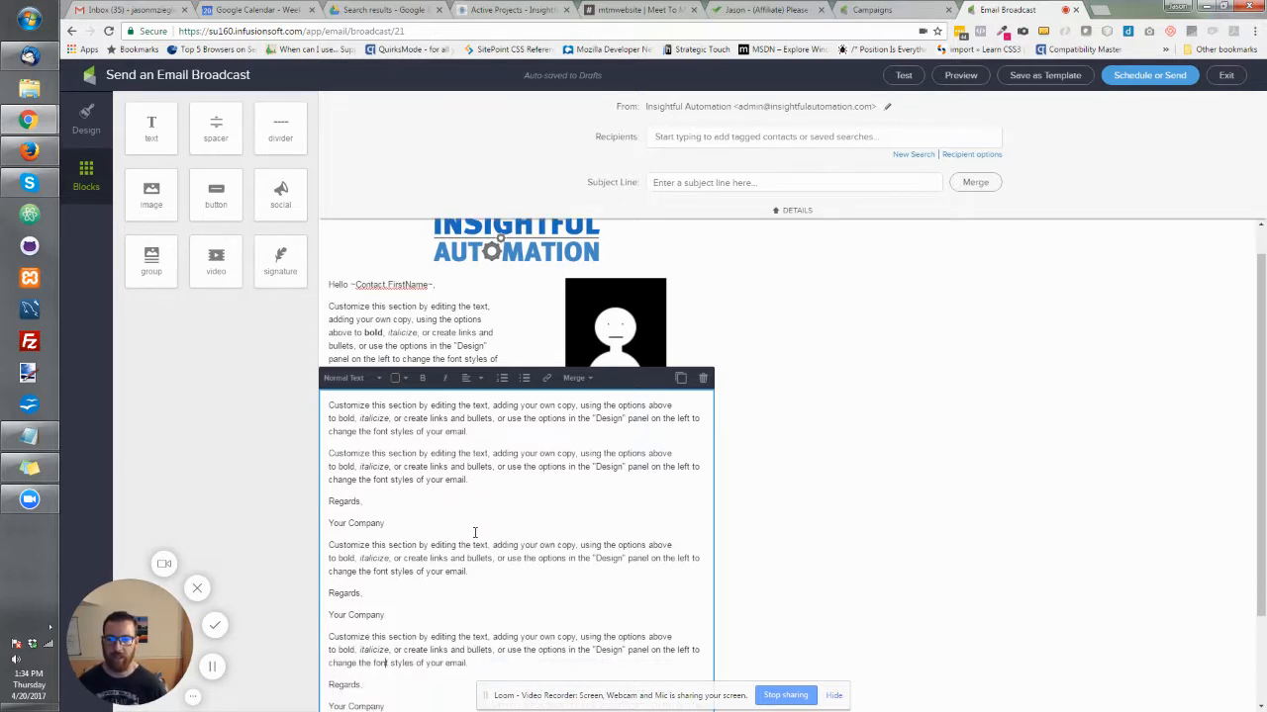
key(Return)
key(Return)
key(ctrl+v)
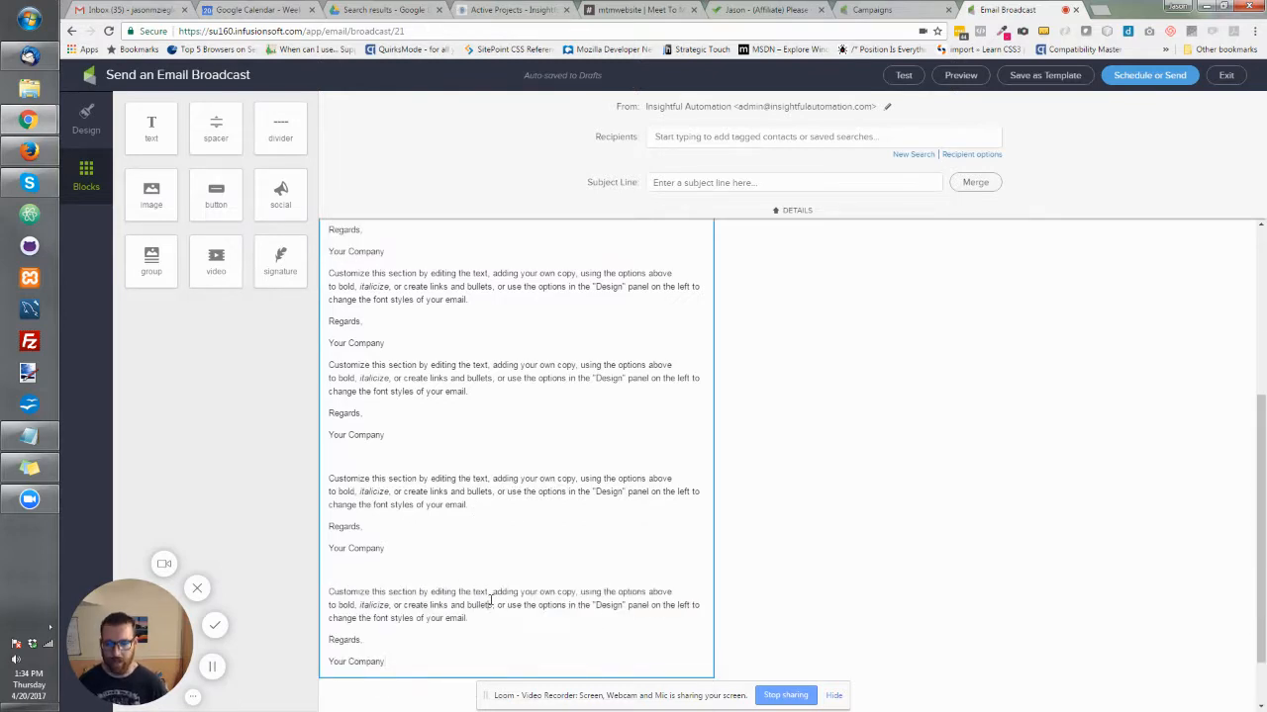
Bold the phrase "adding your own copy" in the last paragraph, and return it to regular weight.
drag(491, 601, 572, 584)
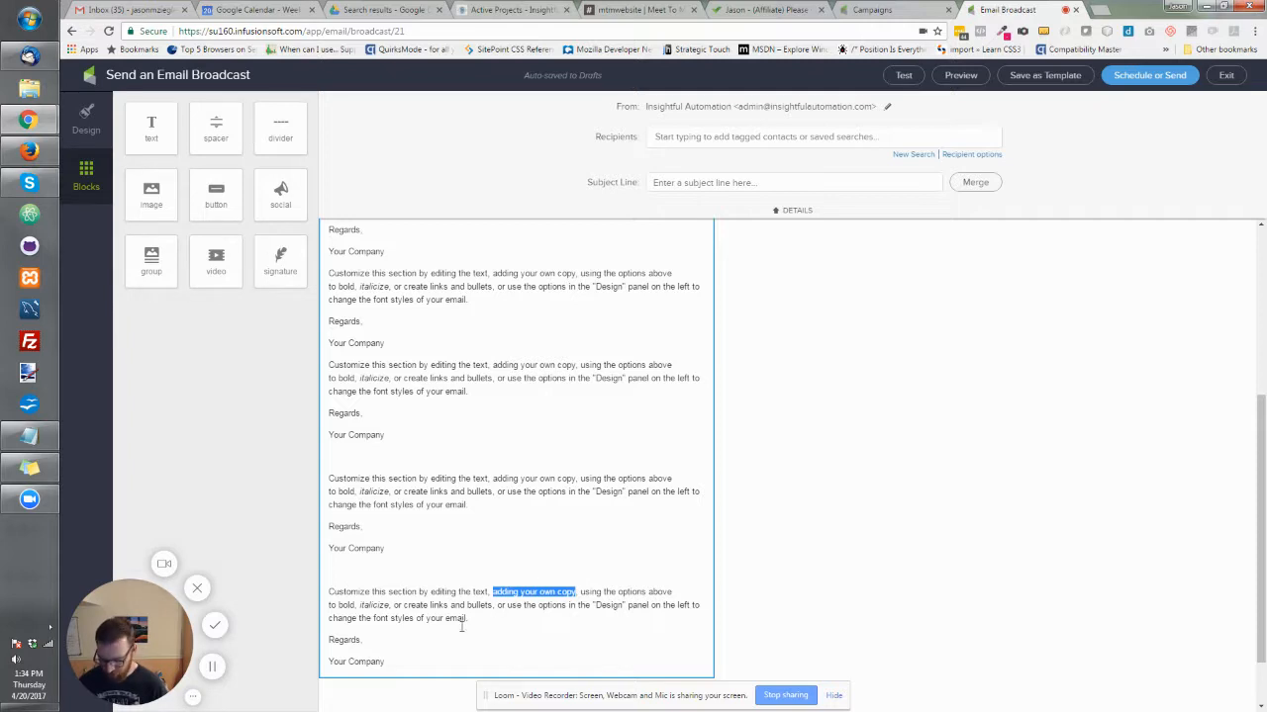
key(ctrl+b)
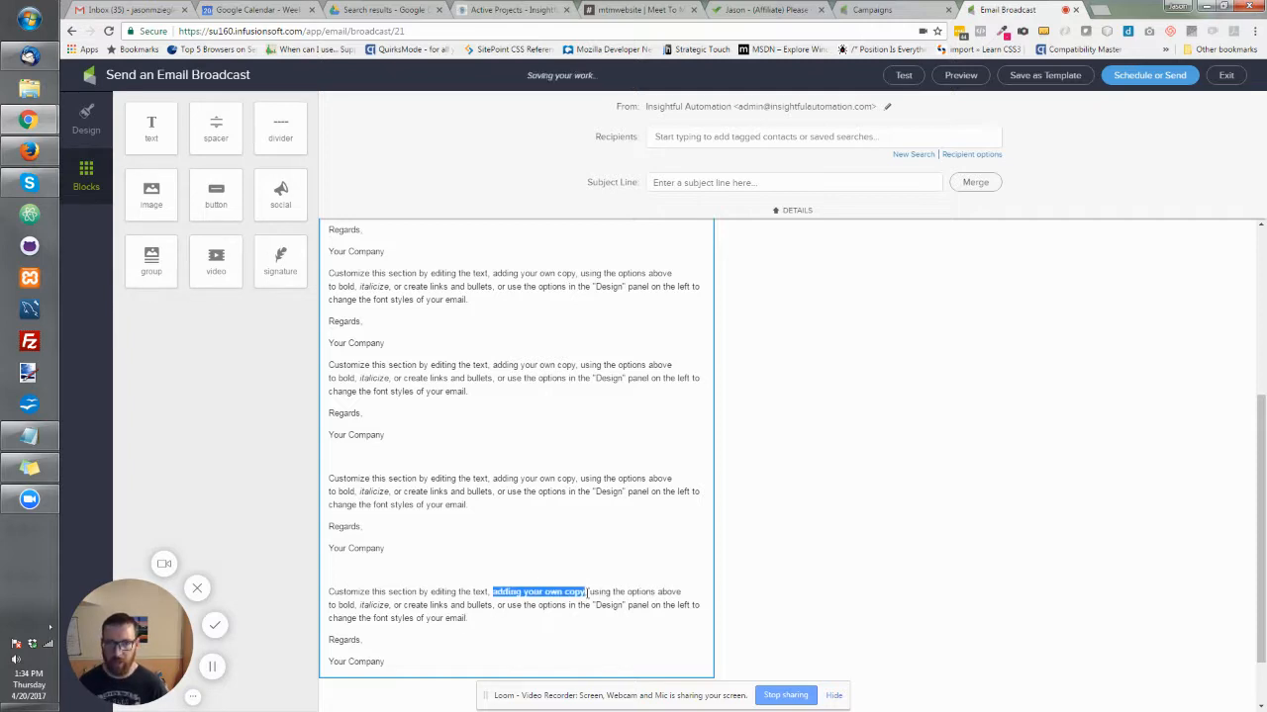
click(639, 592)
drag(494, 592, 584, 582)
key(ctrl+b)
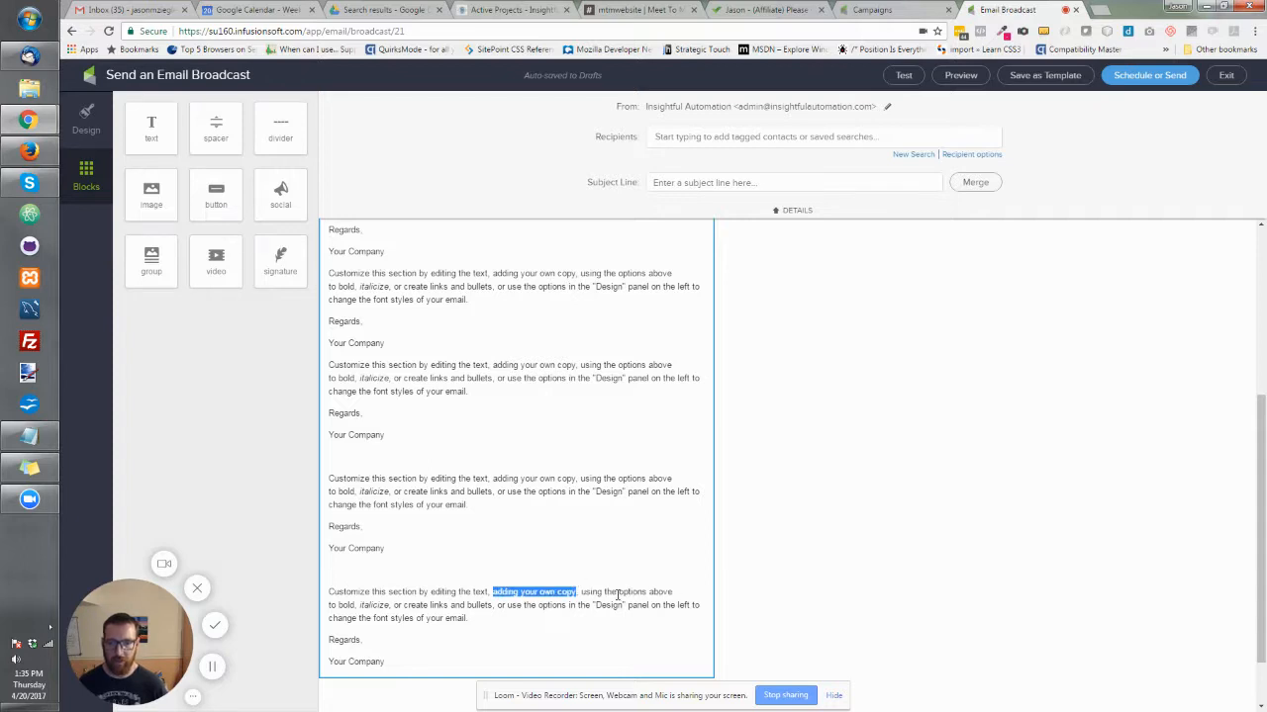
click(617, 592)
Italicize the words "text, adding" in the second paragraph of the full-width text block.
scroll(539, 548, up, 4)
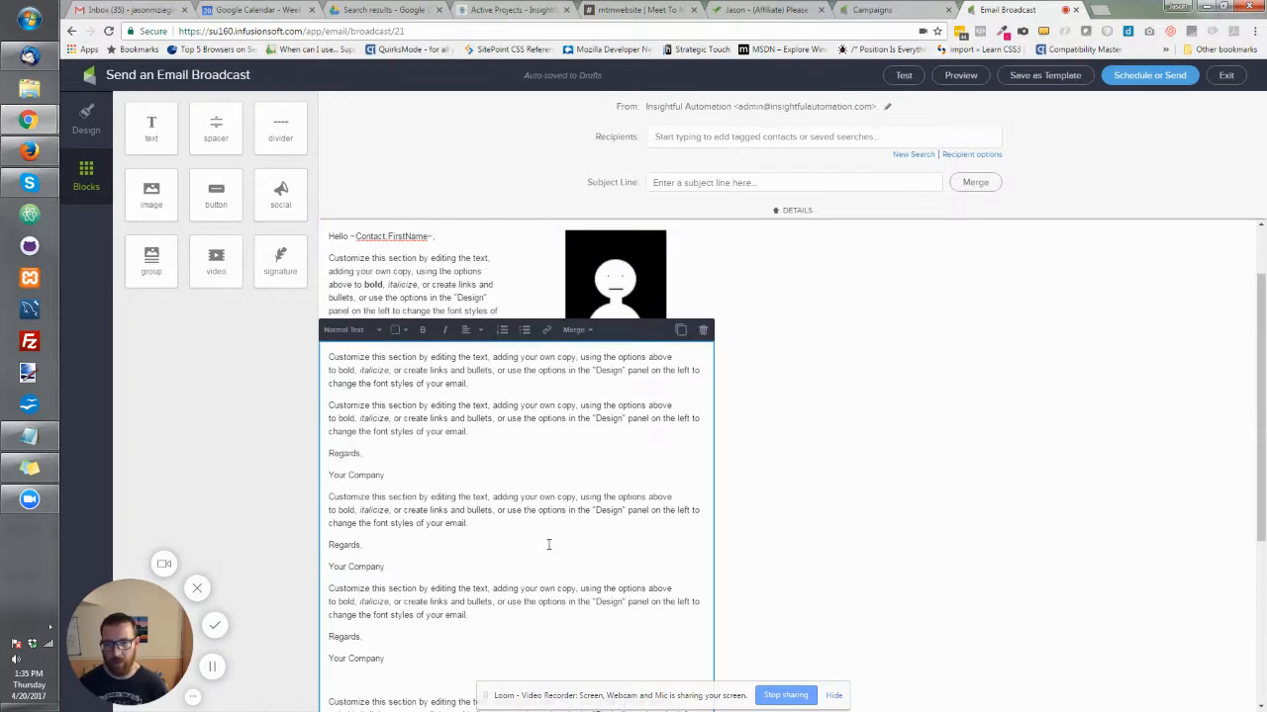
scroll(482, 501, down, 3)
scroll(481, 496, down, 2)
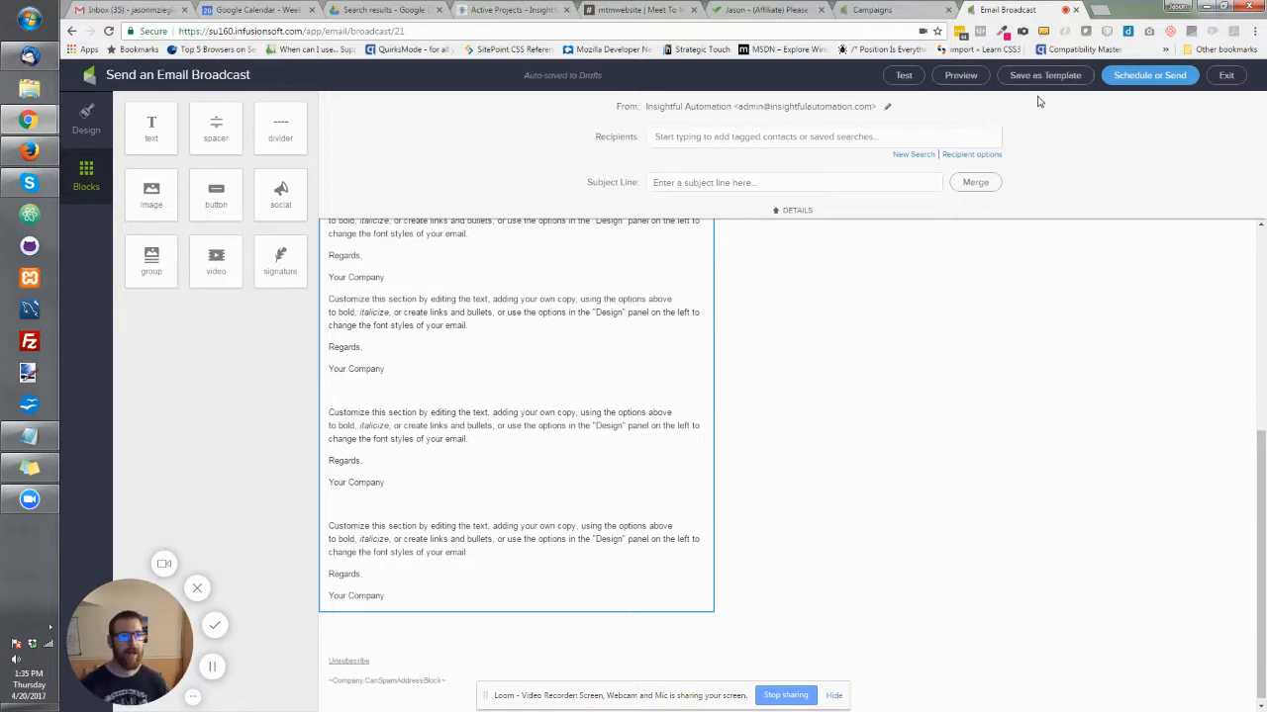
click(483, 489)
scroll(524, 418, up, 3)
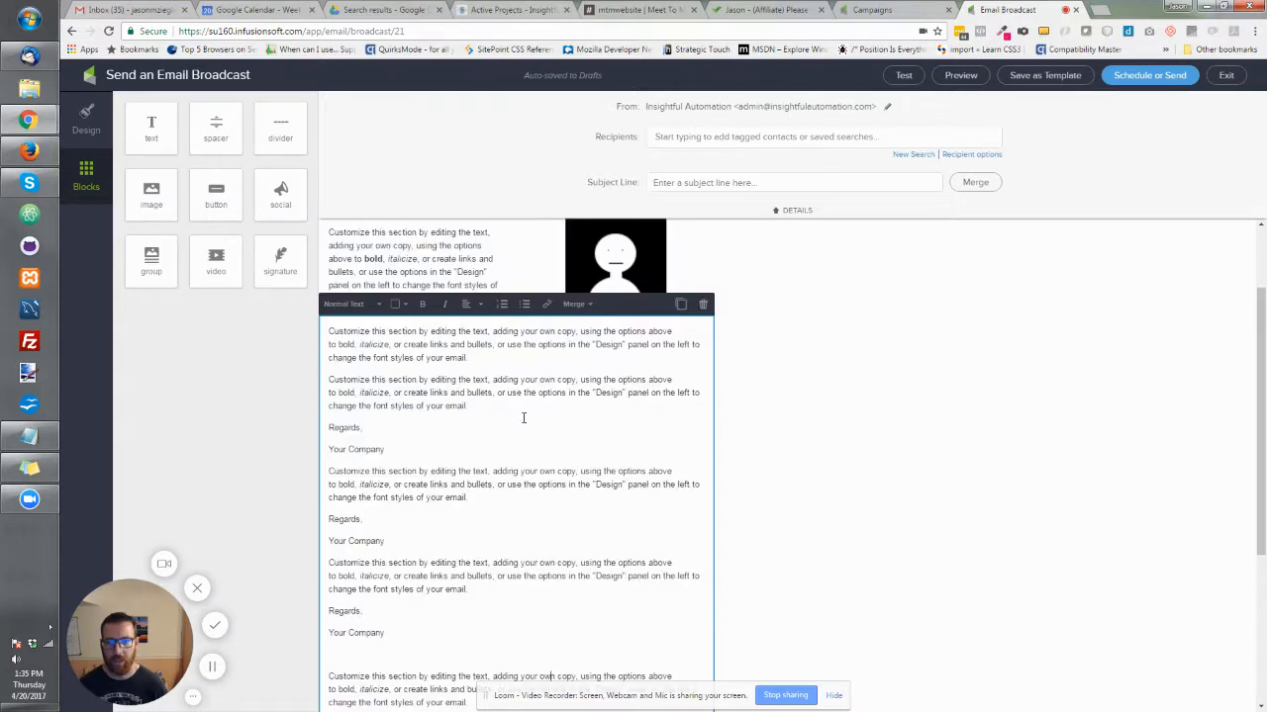
triple_click(469, 394)
click(468, 392)
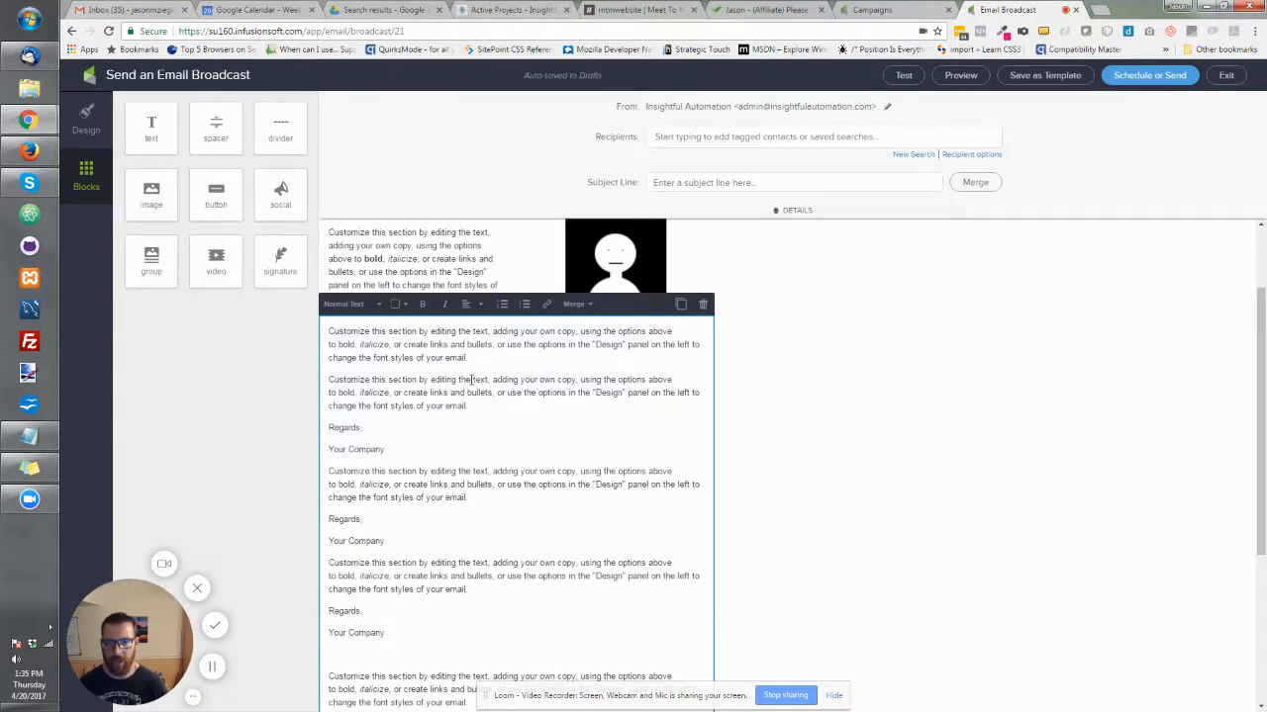
drag(471, 377, 521, 377)
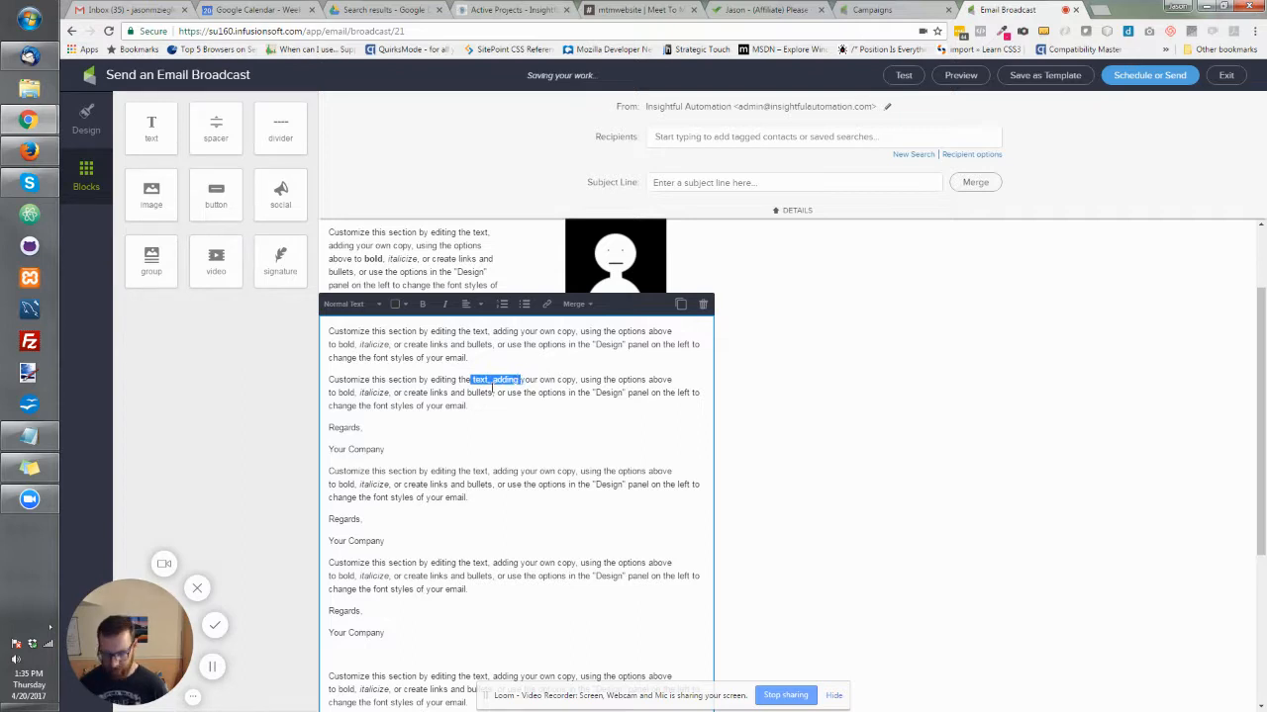
key(ctrl+i)
click(557, 472)
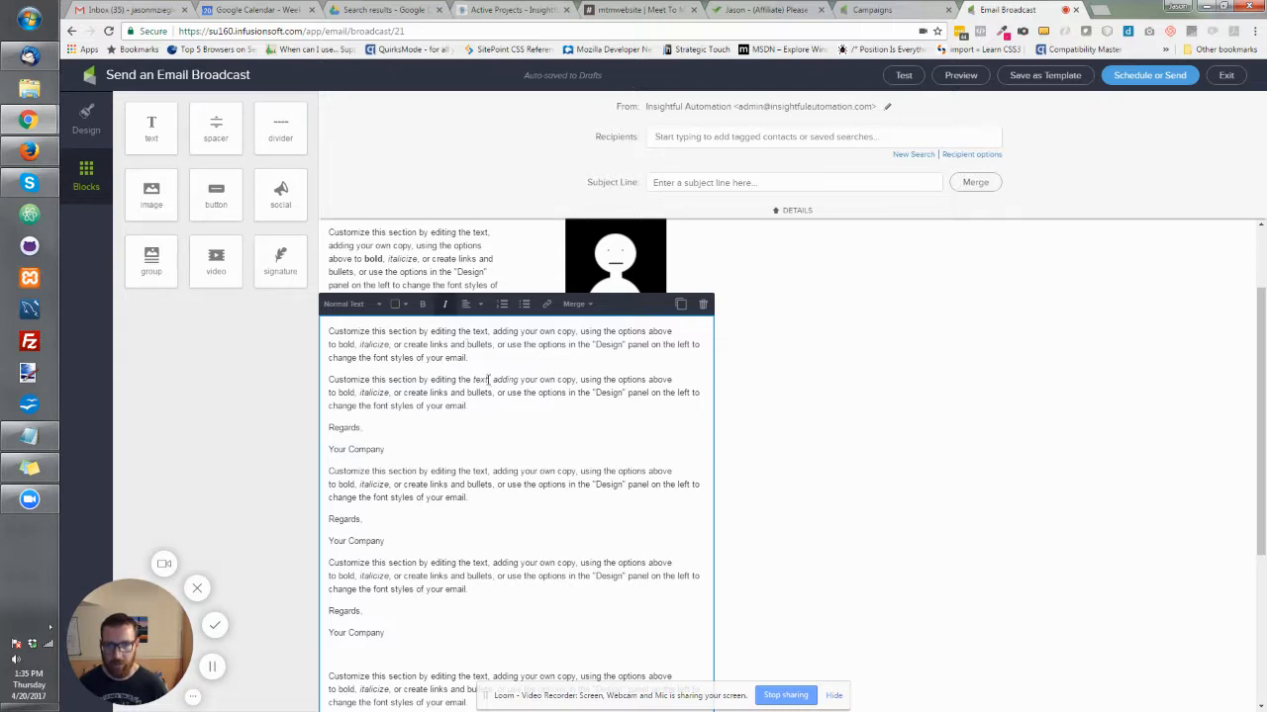
Remove the blank lines between the pasted copies in the full-width text block.
scroll(490, 374, up, 1)
click(437, 377)
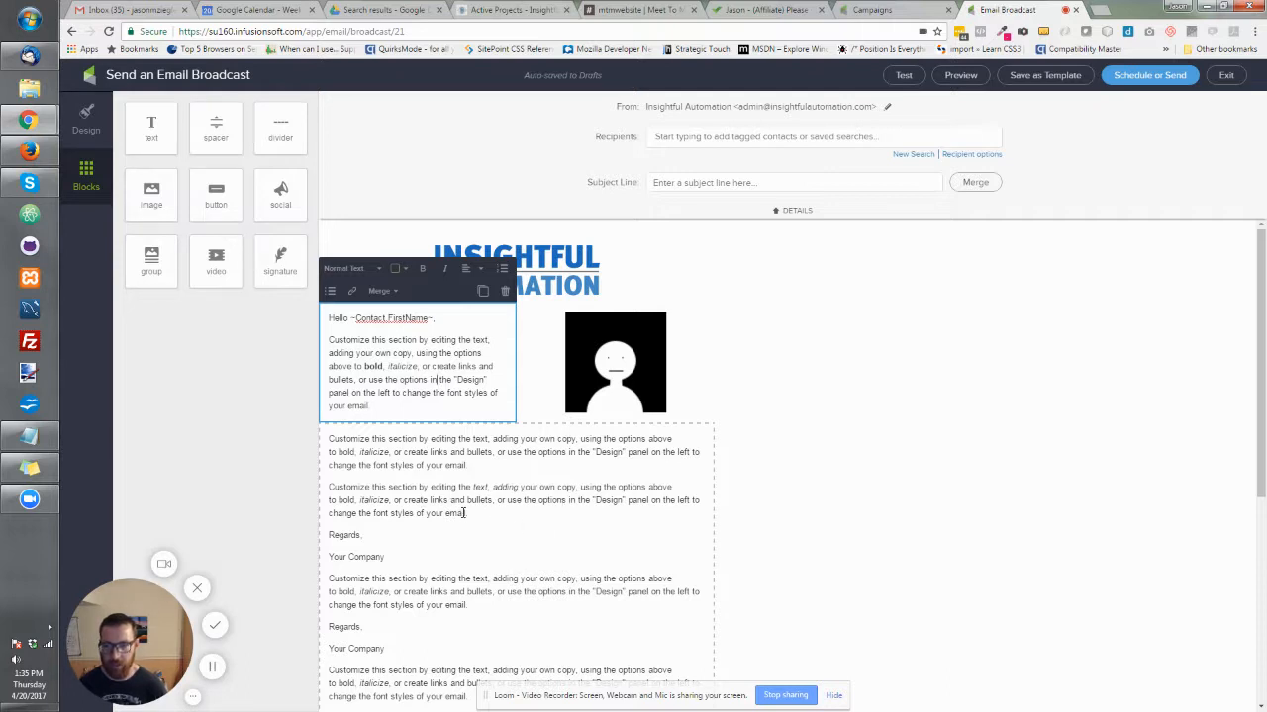
scroll(465, 514, down, 1)
click(477, 526)
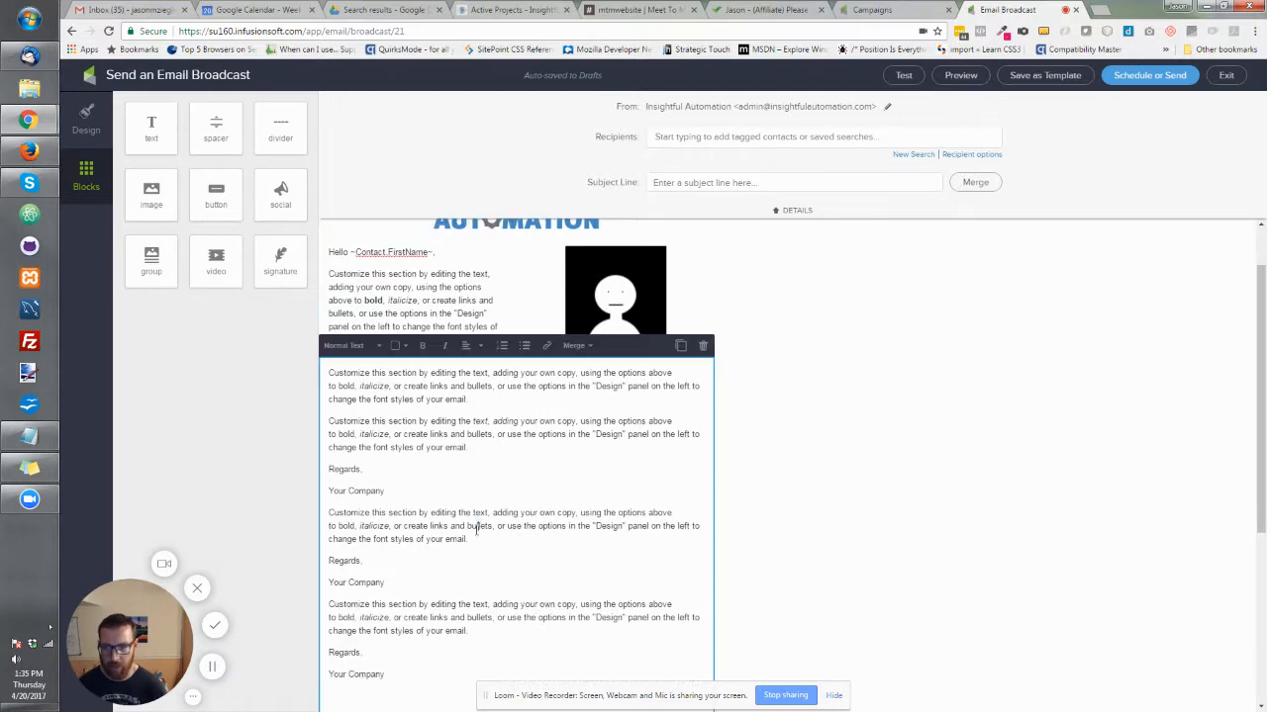
scroll(455, 564, down, 2)
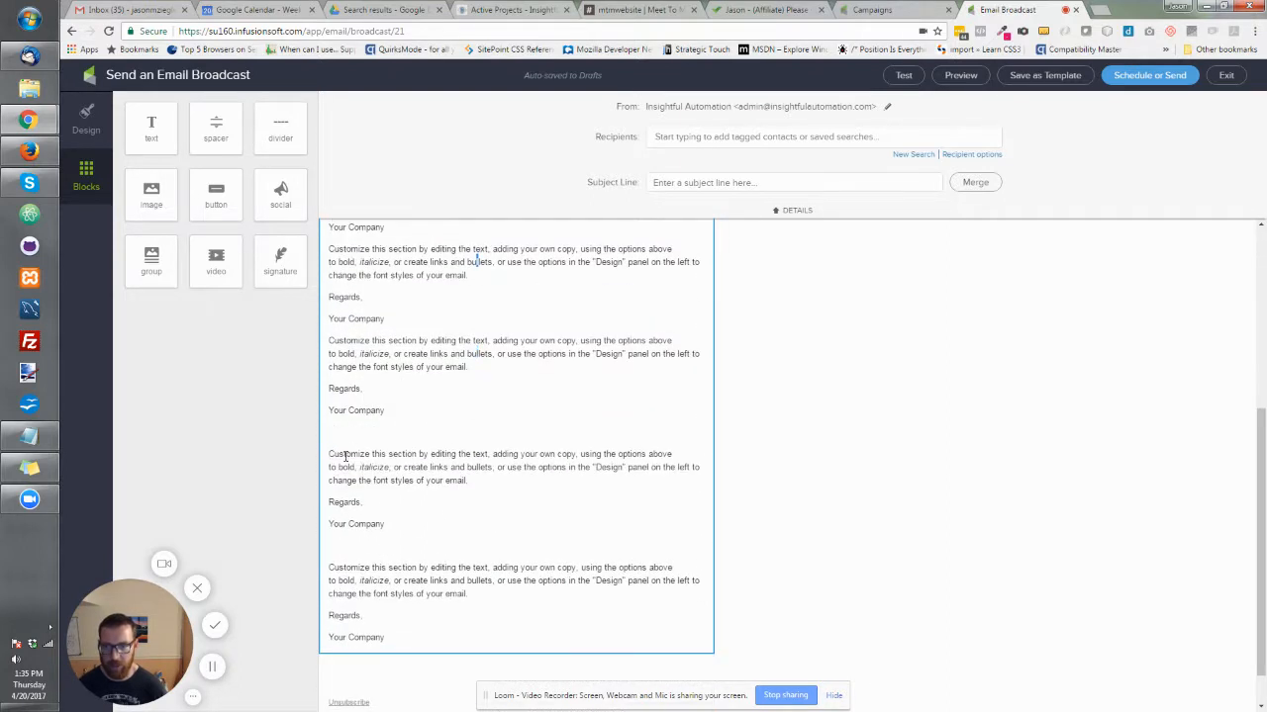
click(396, 565)
key(BackSpace)
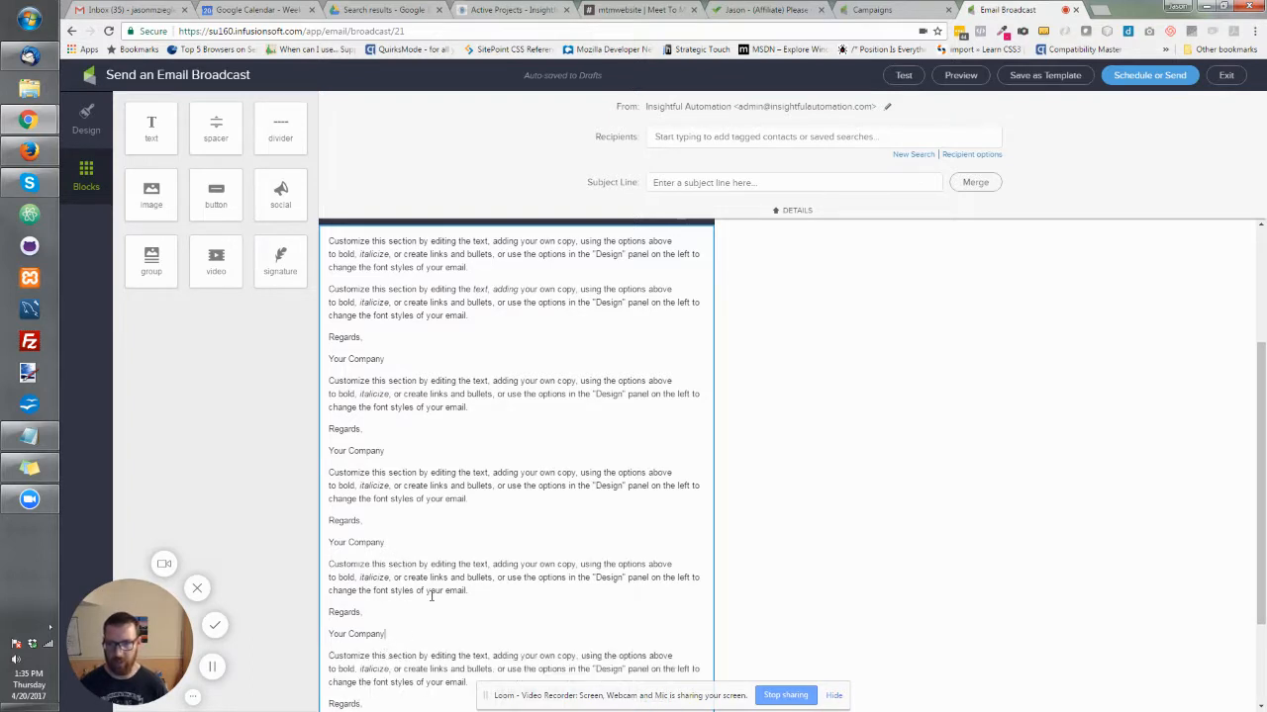
Delete the last three copies of the paragraph and sign-off from the full-width text block.
scroll(388, 554, up, 3)
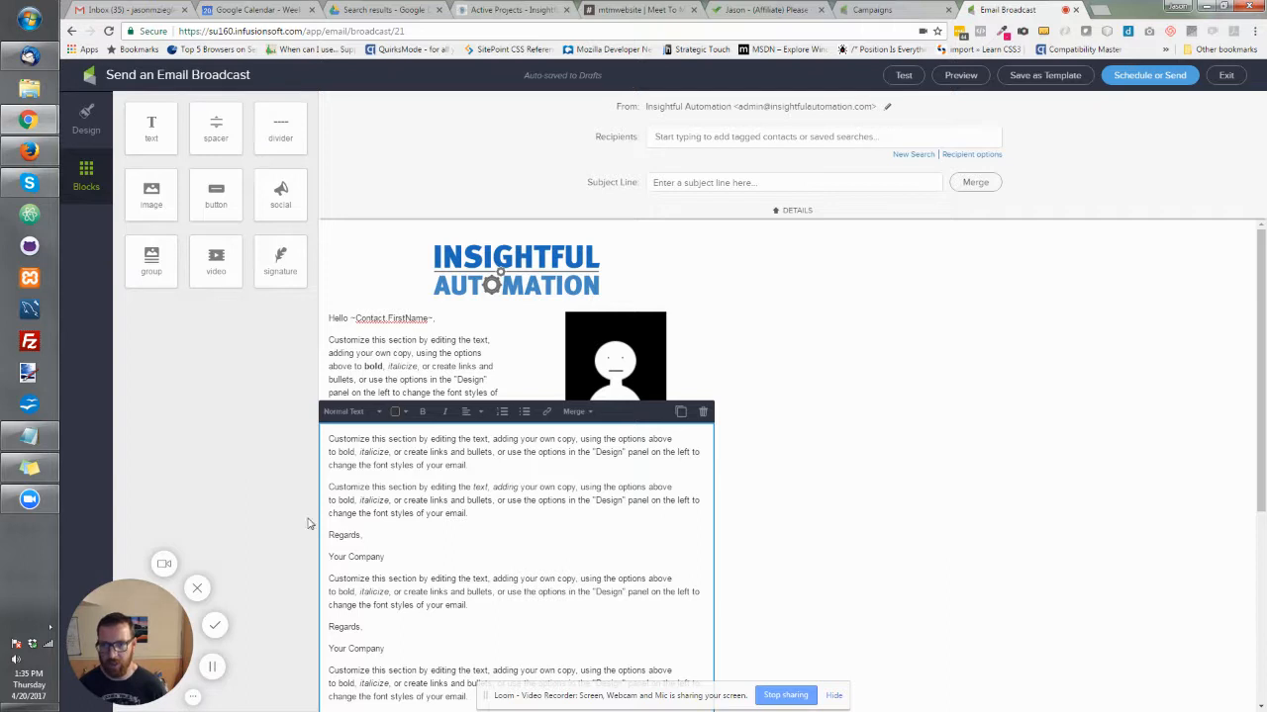
scroll(325, 465, down, 5)
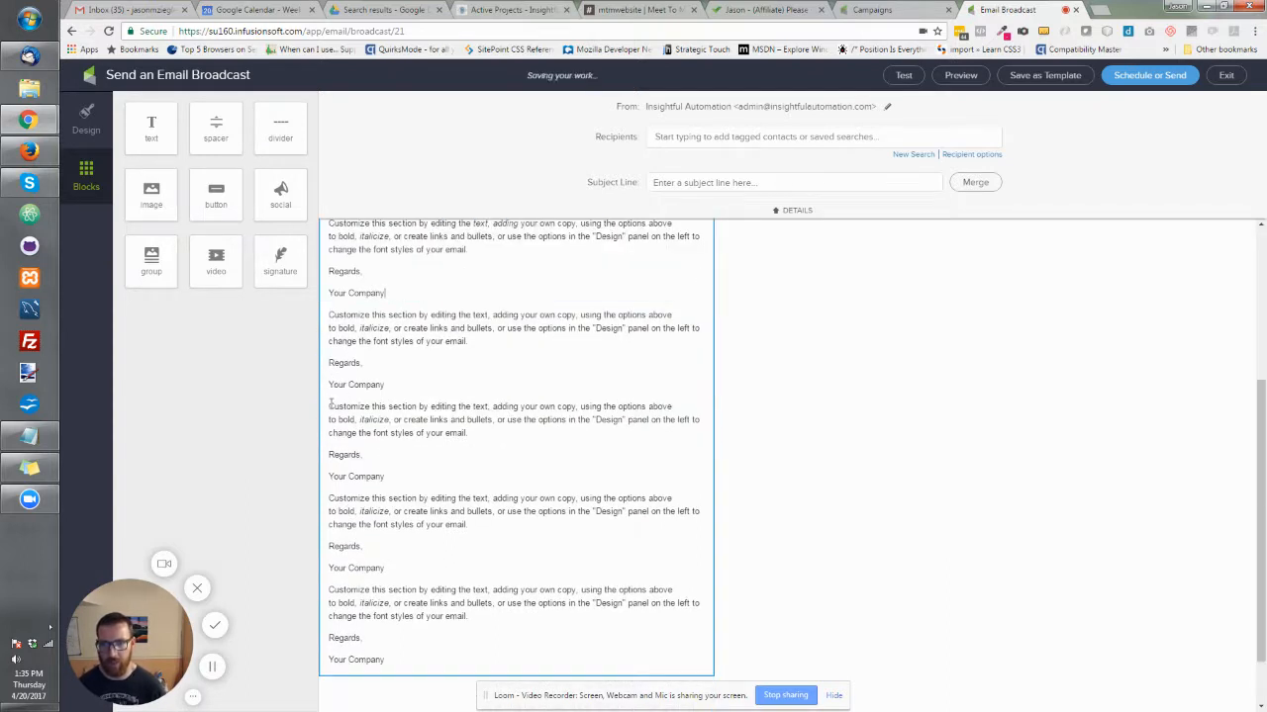
drag(327, 405, 481, 683)
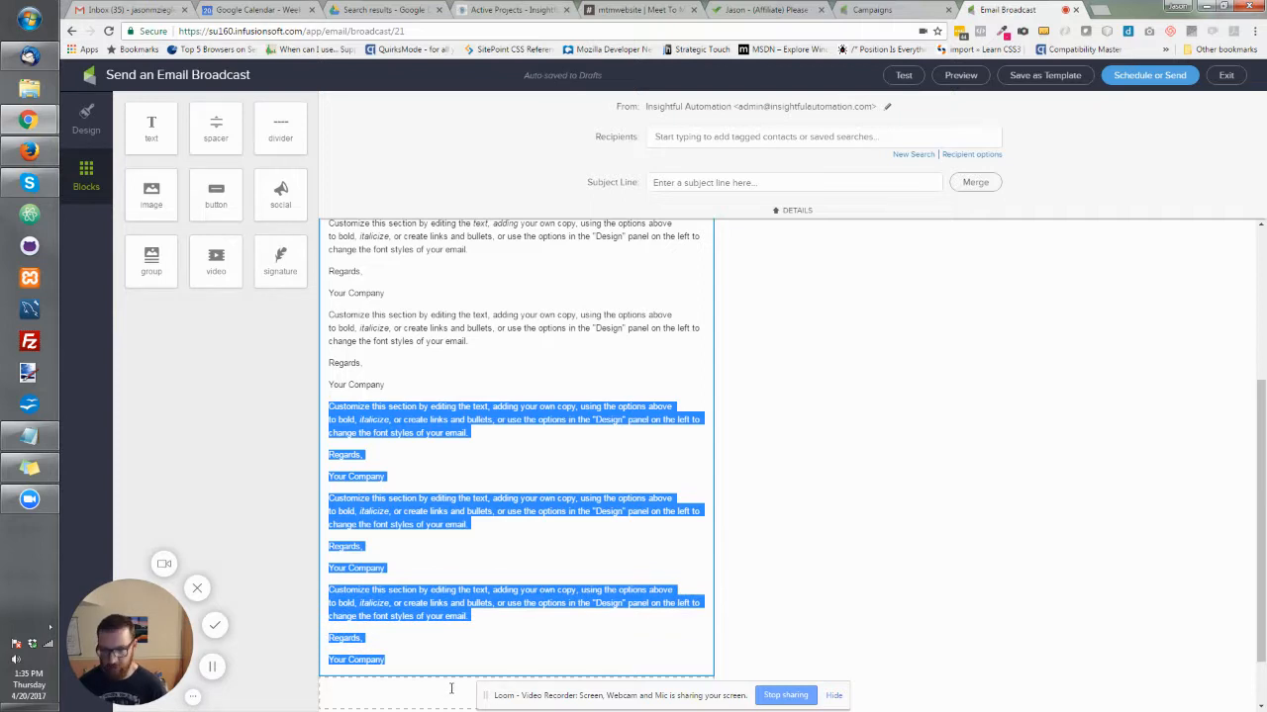
key(BackSpace)
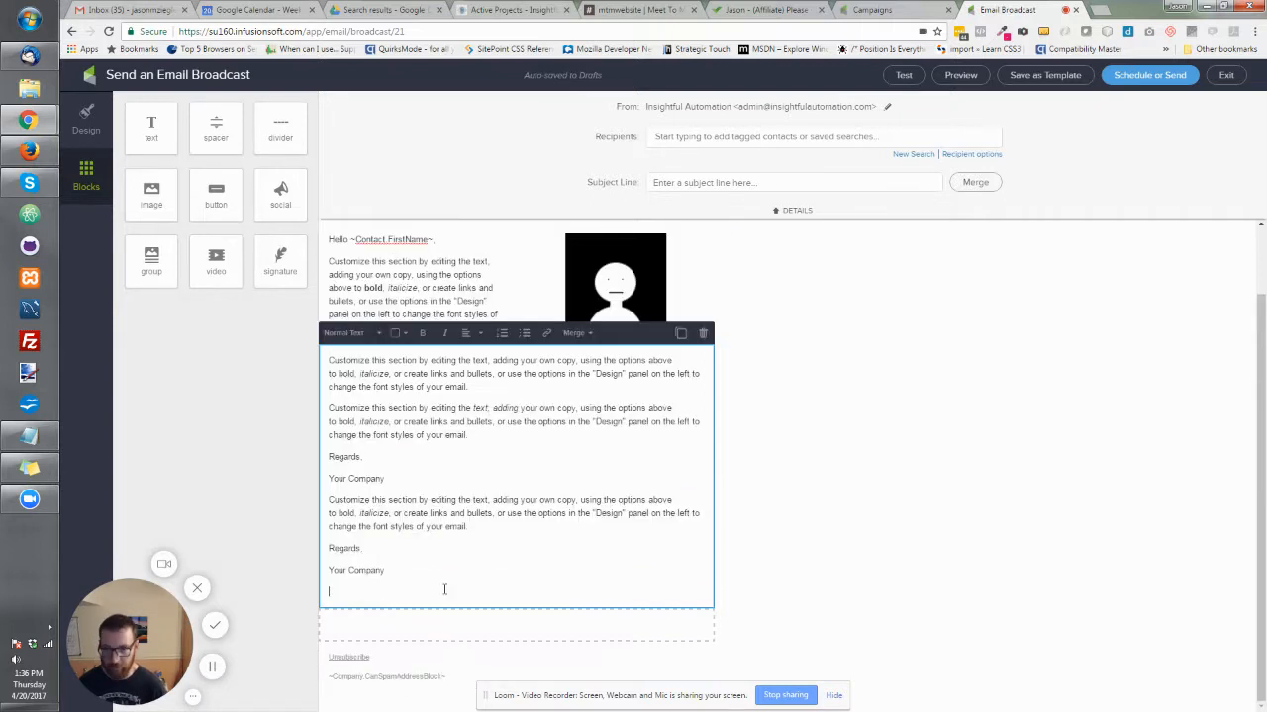
Add a divider block just above the unsubscribe footer and delete the empty text block above the divider.
drag(280, 134, 515, 653)
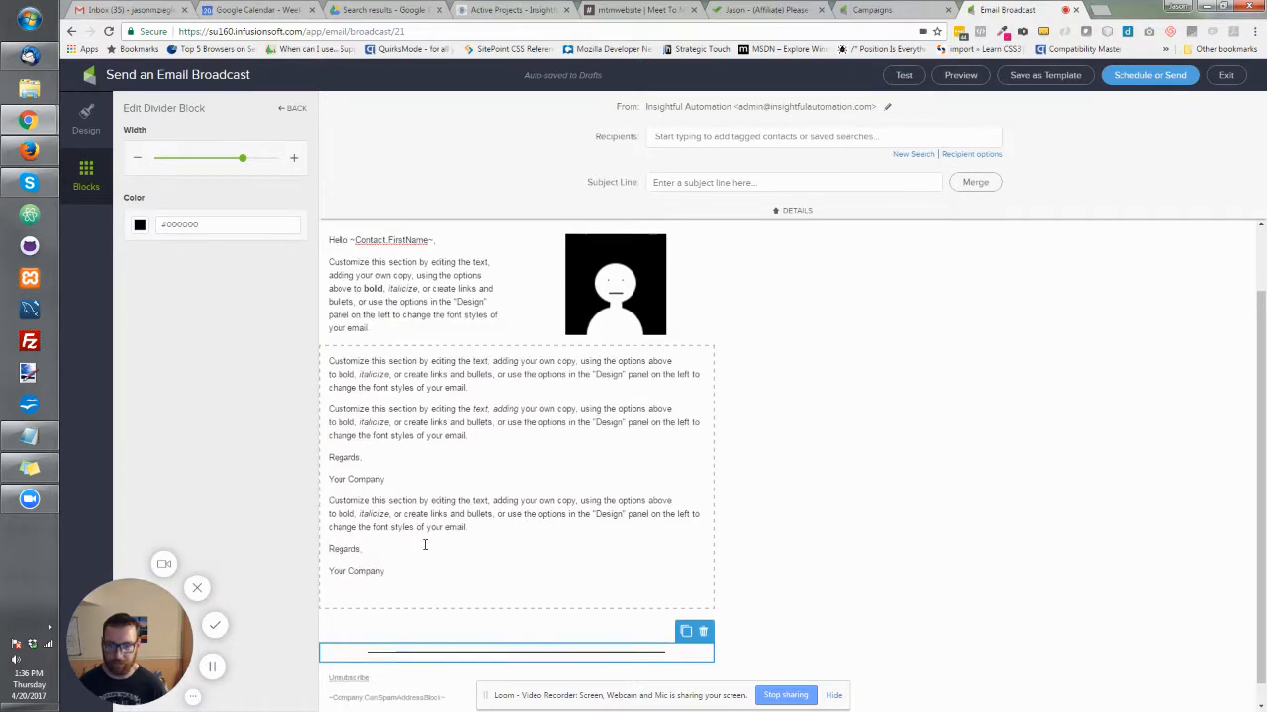
click(422, 615)
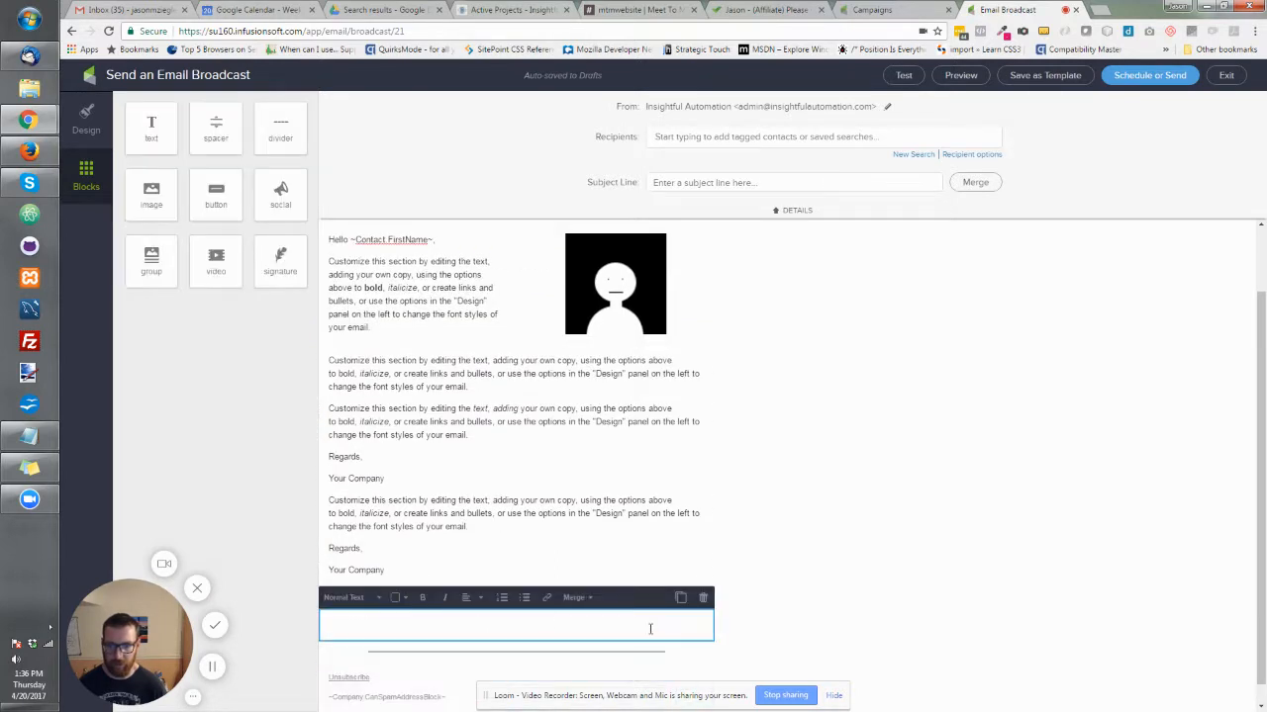
click(704, 600)
click(683, 621)
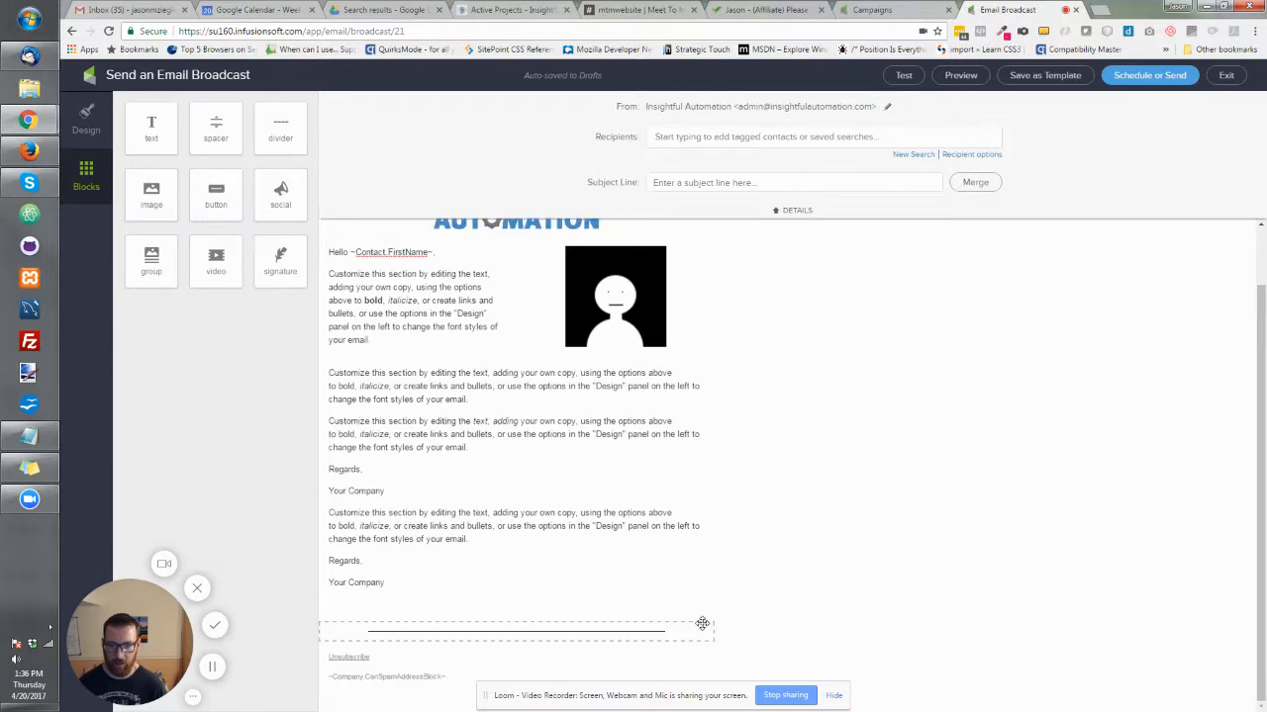
Remove the blank line after the last sign-off in the full-width text block, just above the divider.
click(448, 597)
key(BackSpace)
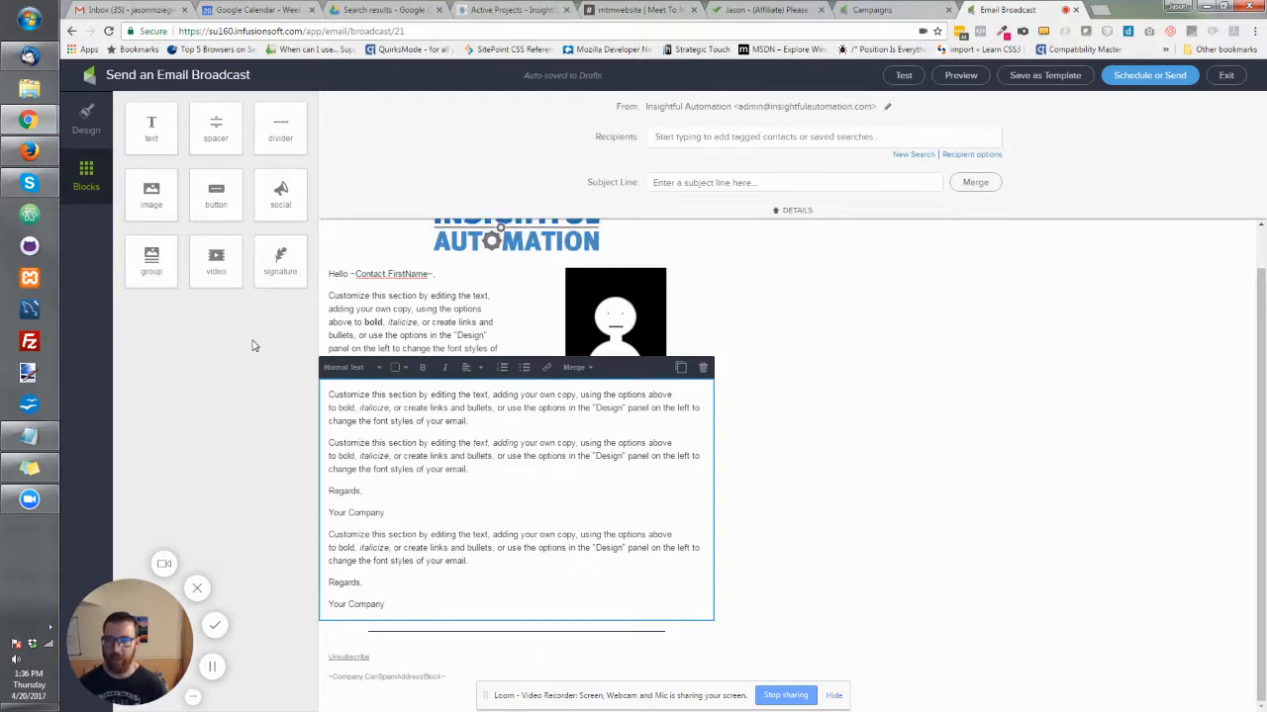
Set the color of the divider above the unsubscribe footer to #DDD and return to the text blocks.
click(501, 631)
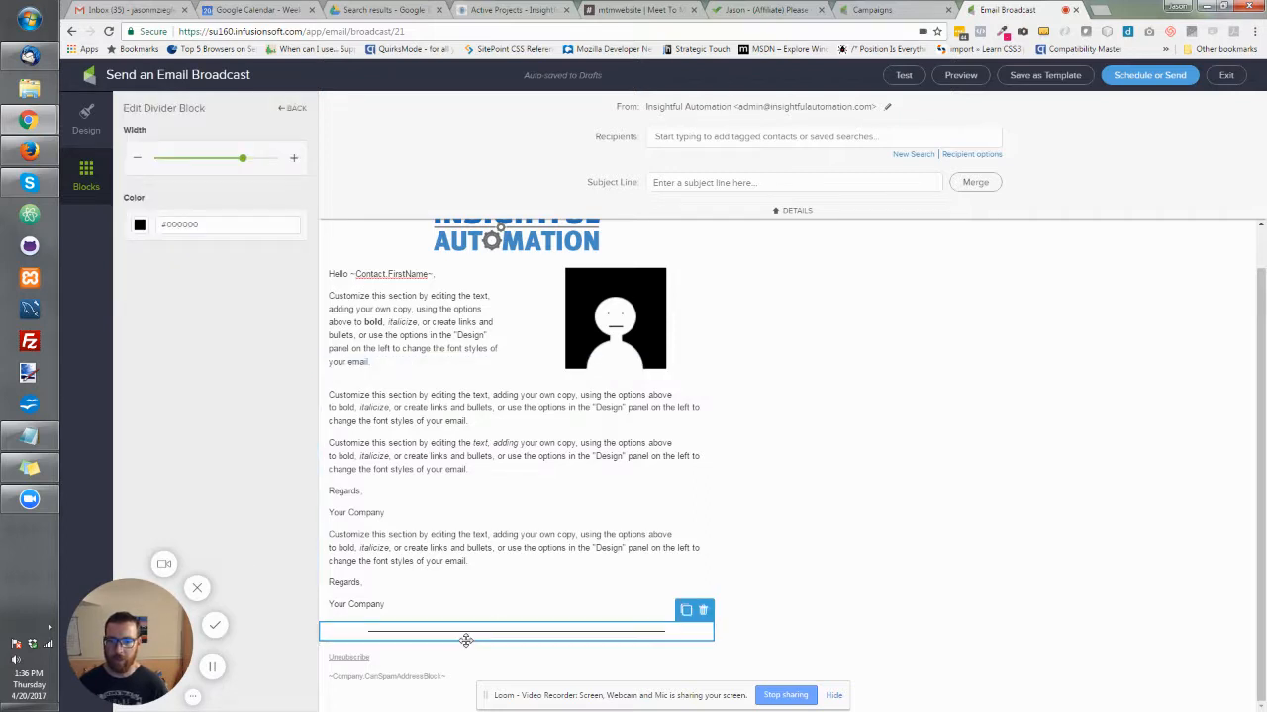
drag(199, 224, 178, 226)
key(ctrl+a)
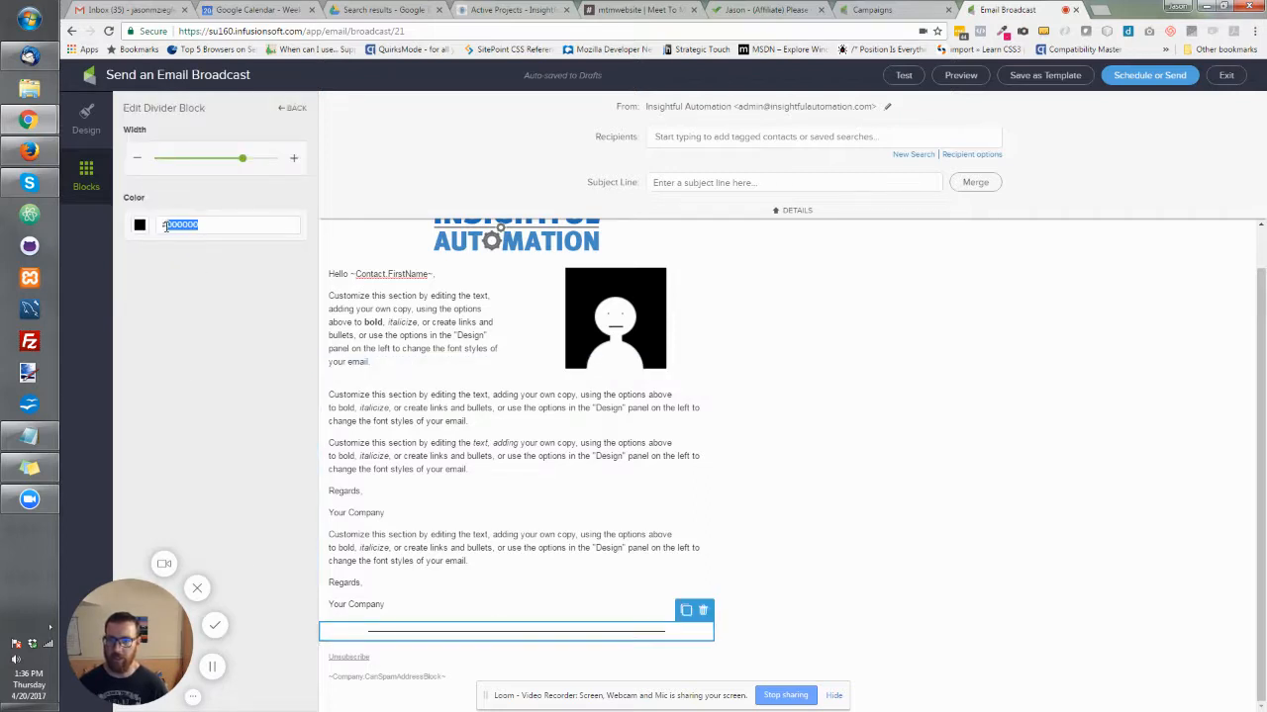
text(#DDD)
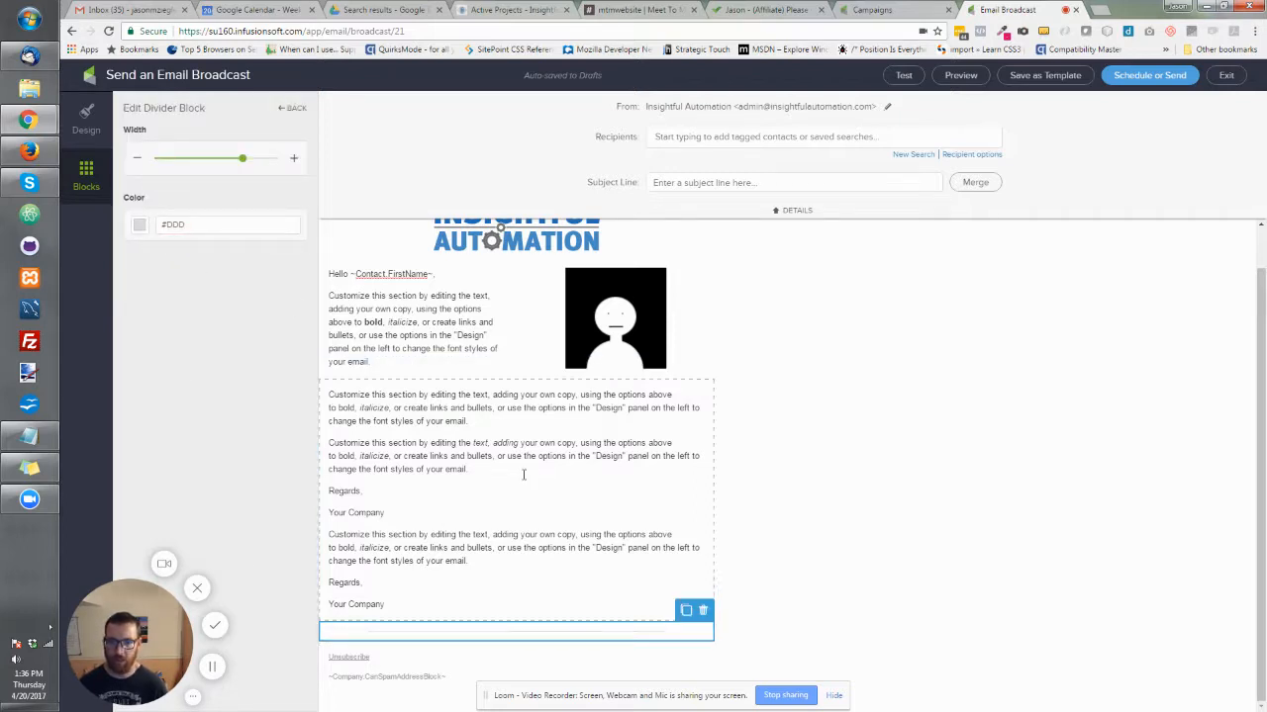
click(554, 574)
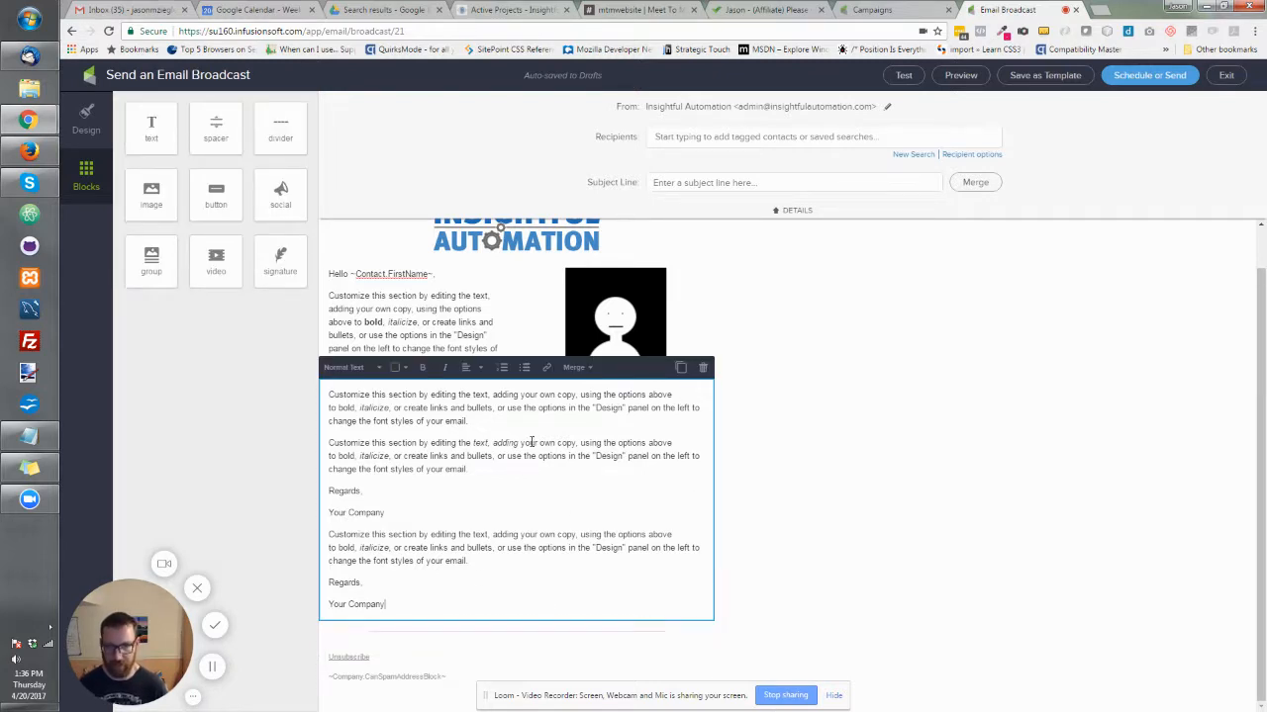
click(401, 332)
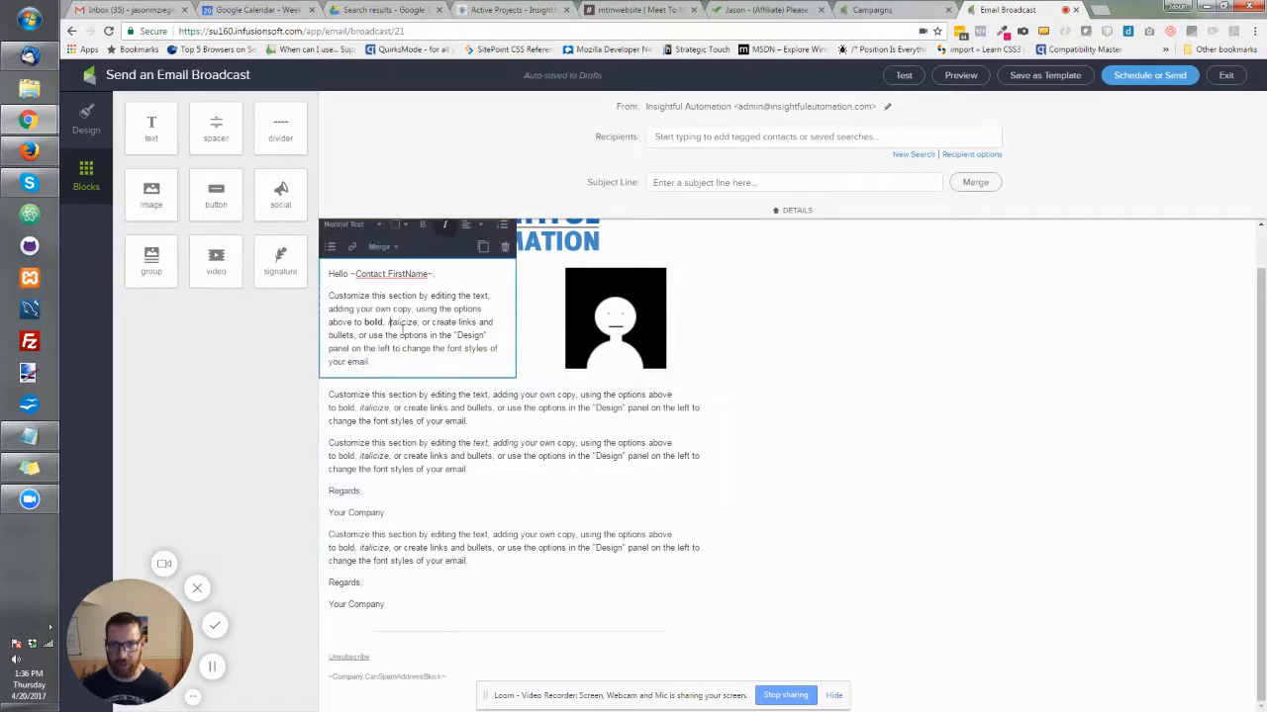